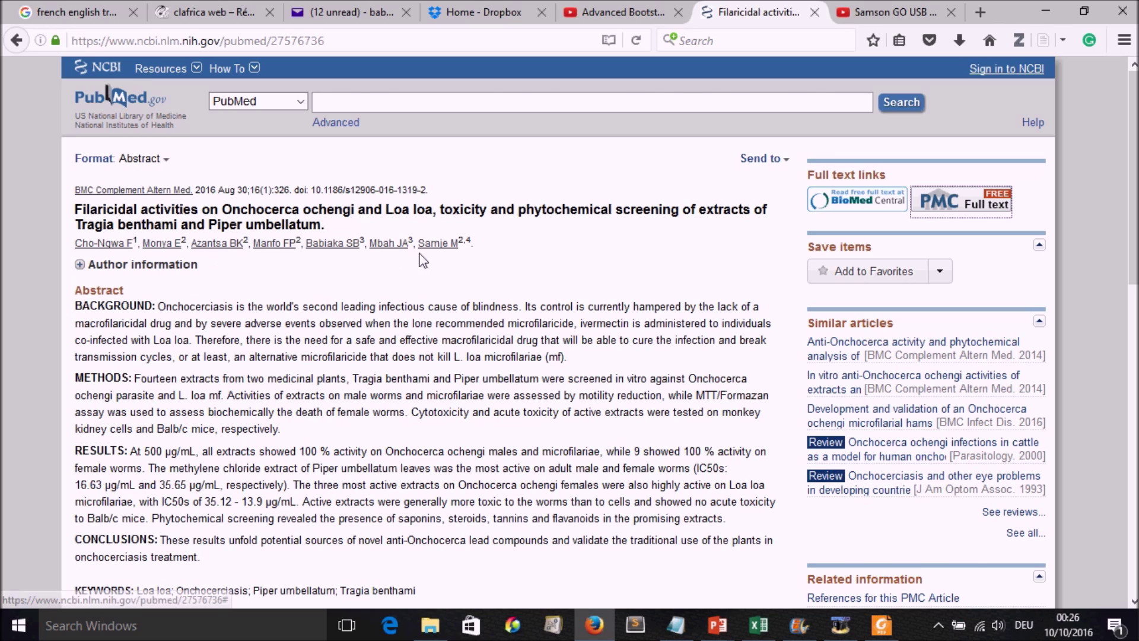
Open the free PMC full text of the Onchocerca ochengi article and display its PDF version
click(958, 217)
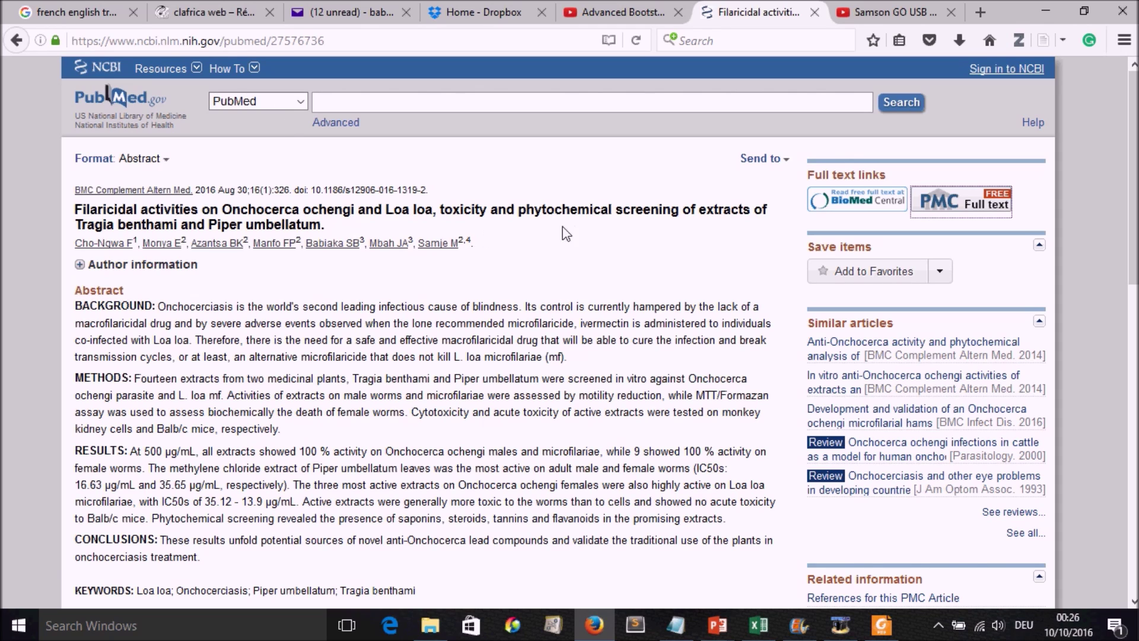
click(956, 208)
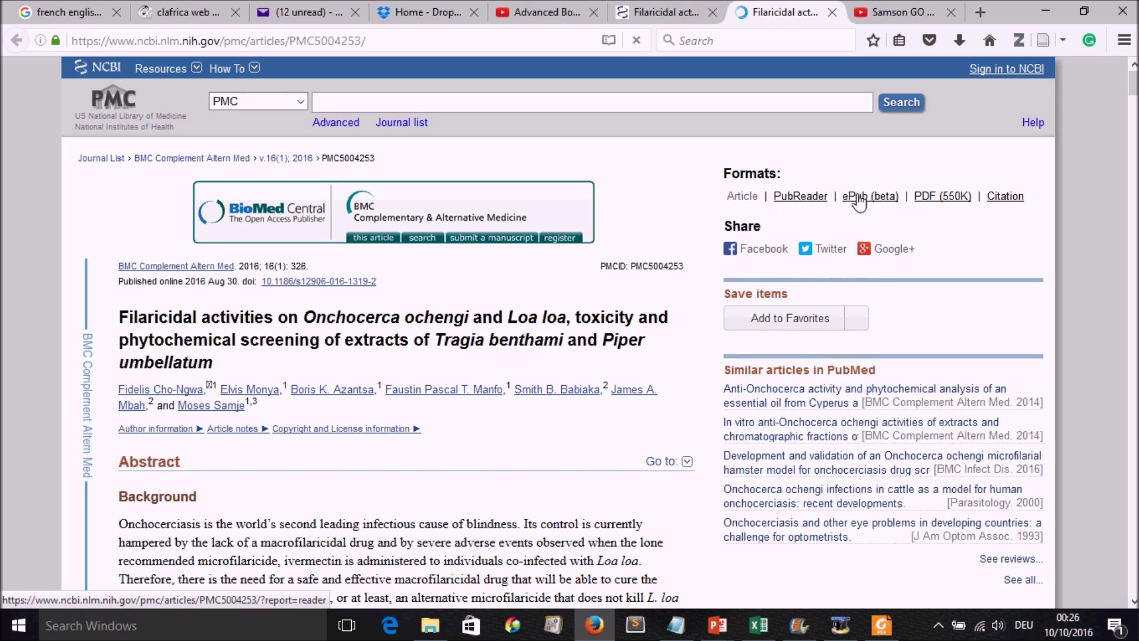
click(935, 199)
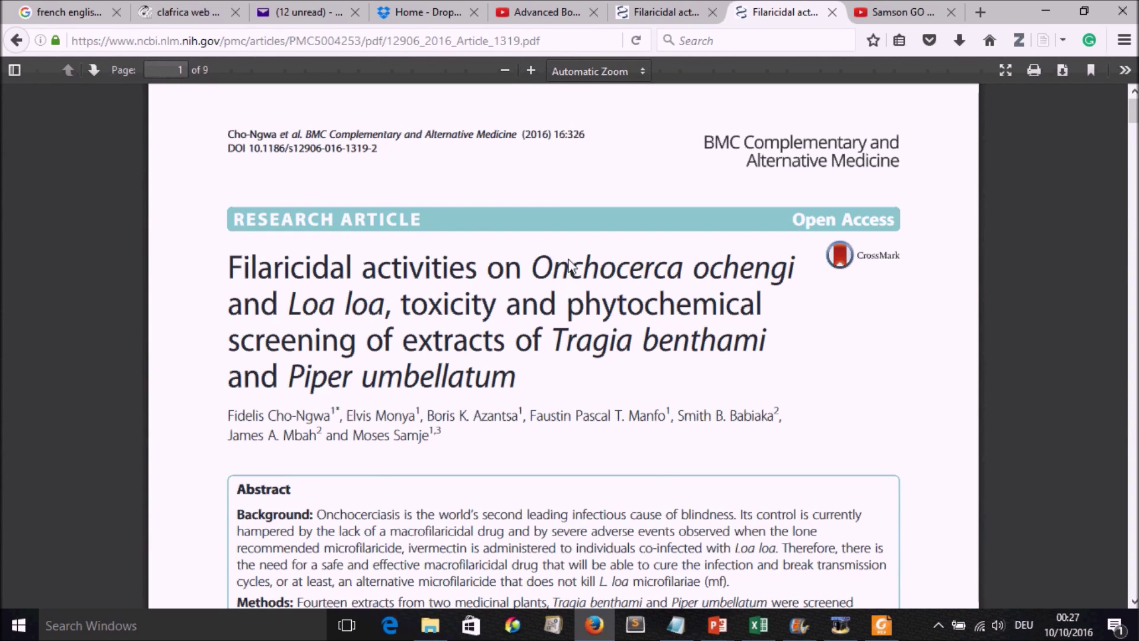
Download 12906_2016_Article_1319.pdf to open in Foxit Reader and enable editing, accepting the loss of PDF/A compliance
click(1062, 70)
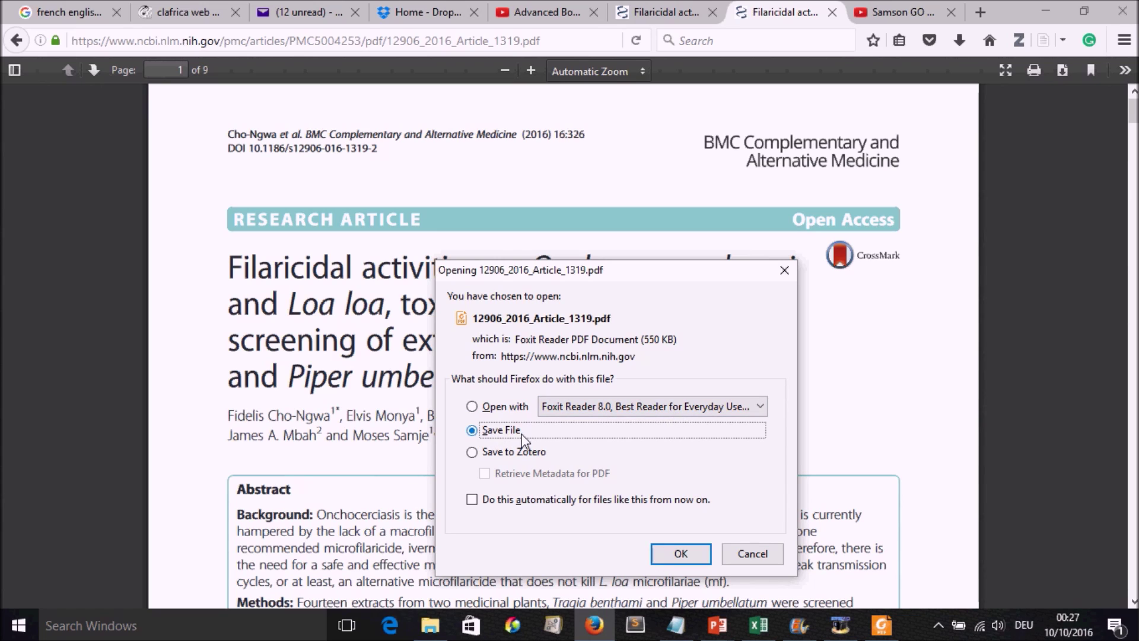
click(472, 408)
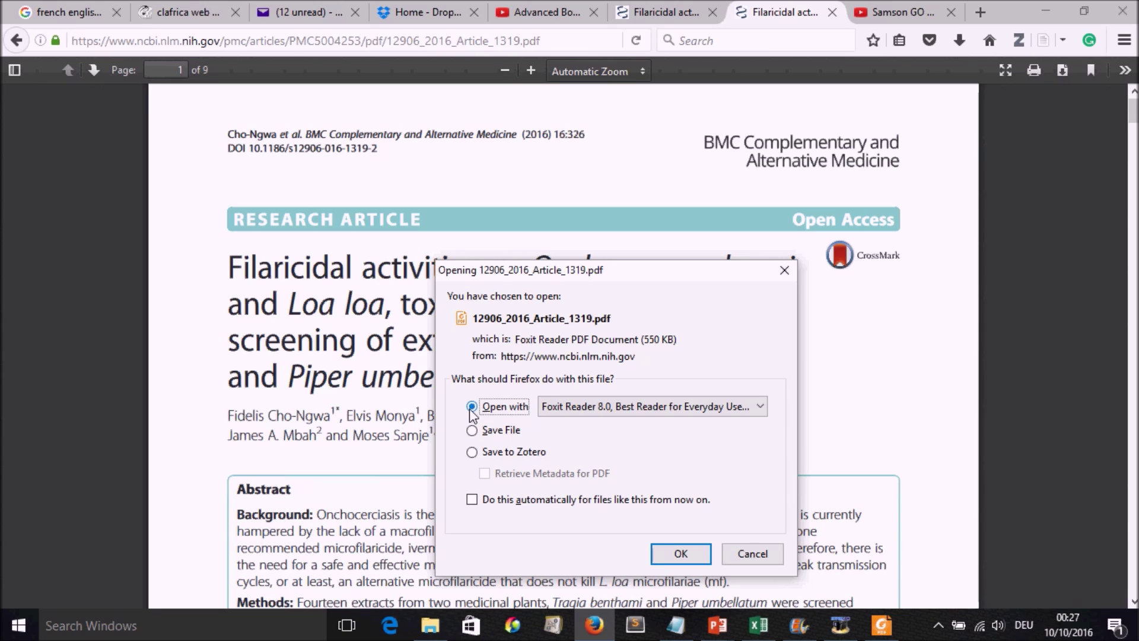
click(679, 558)
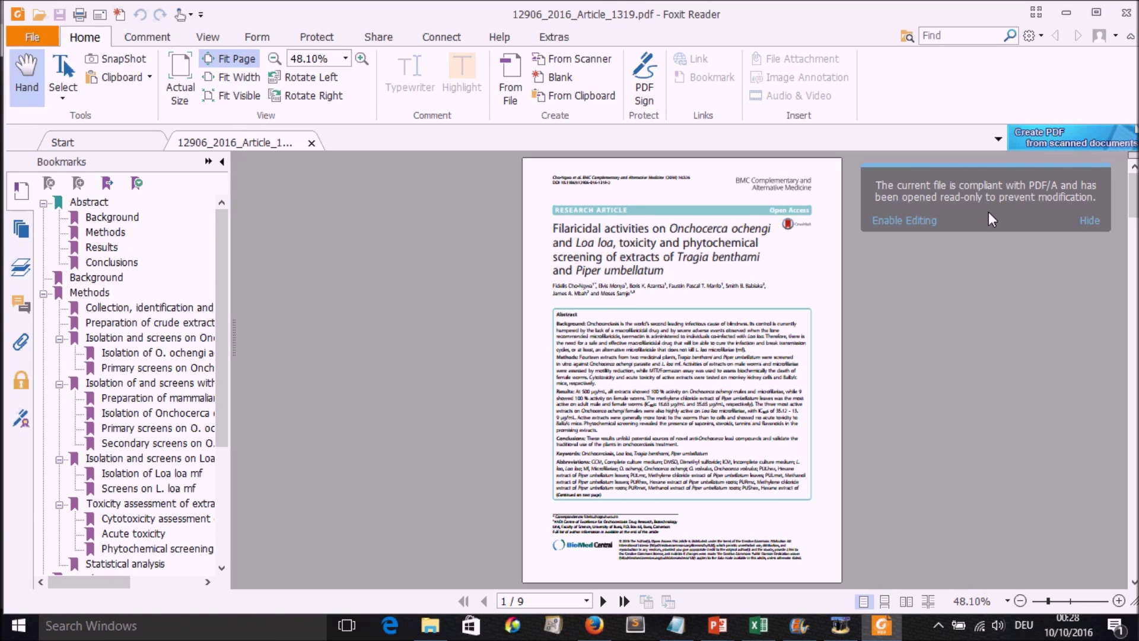
click(926, 222)
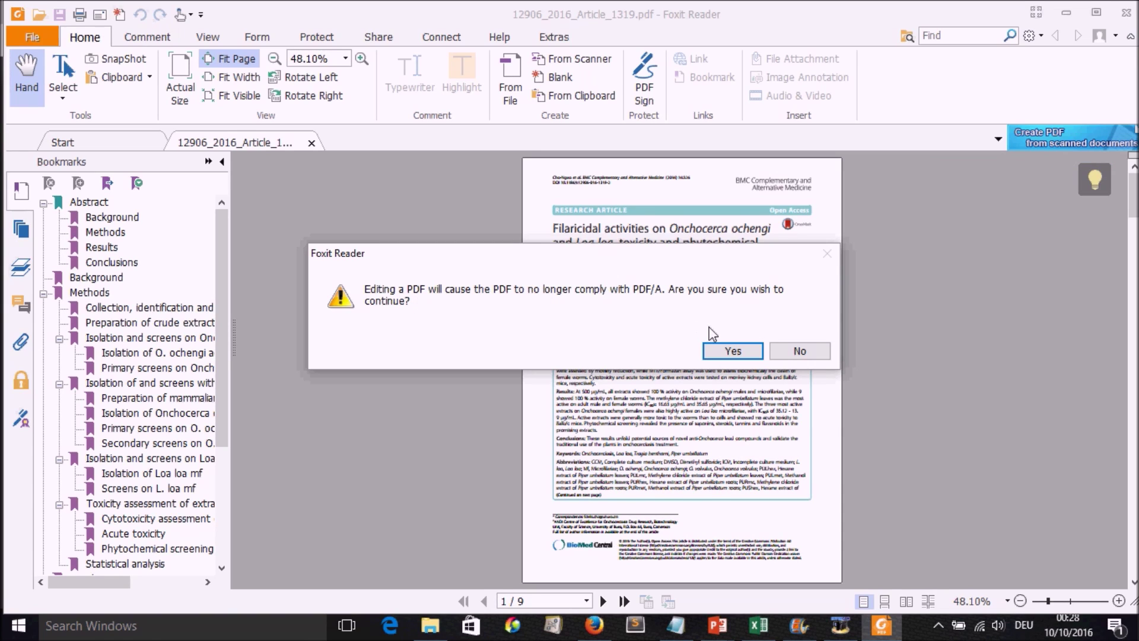
click(734, 354)
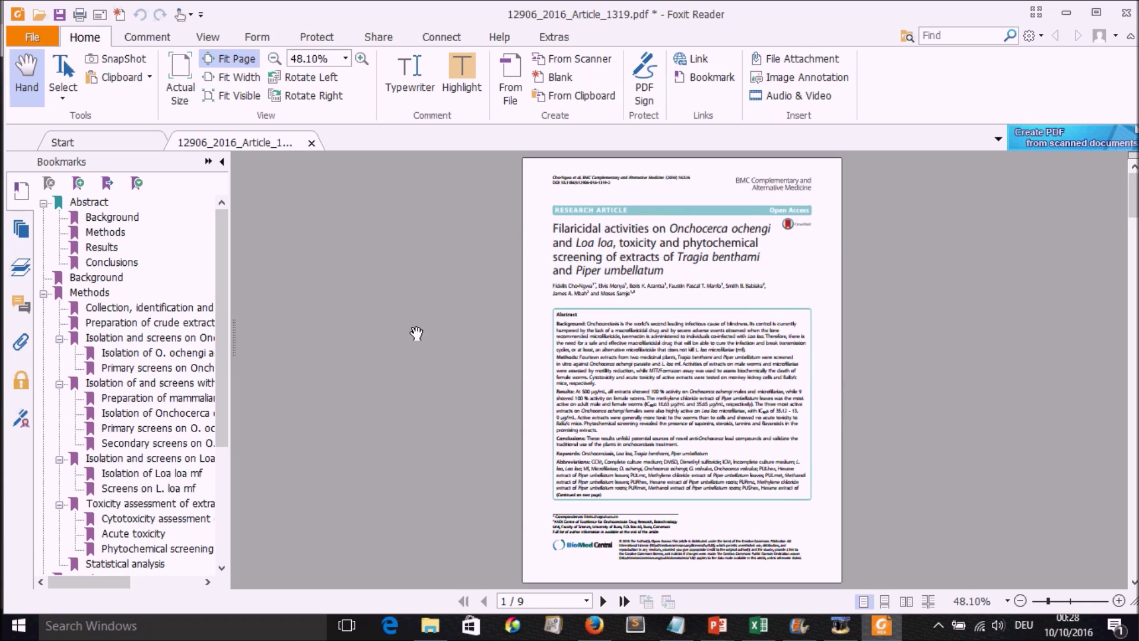
Enlarge the article's first page to a zoom of about 110%
click(1118, 601)
click(1119, 601)
click(1119, 601)
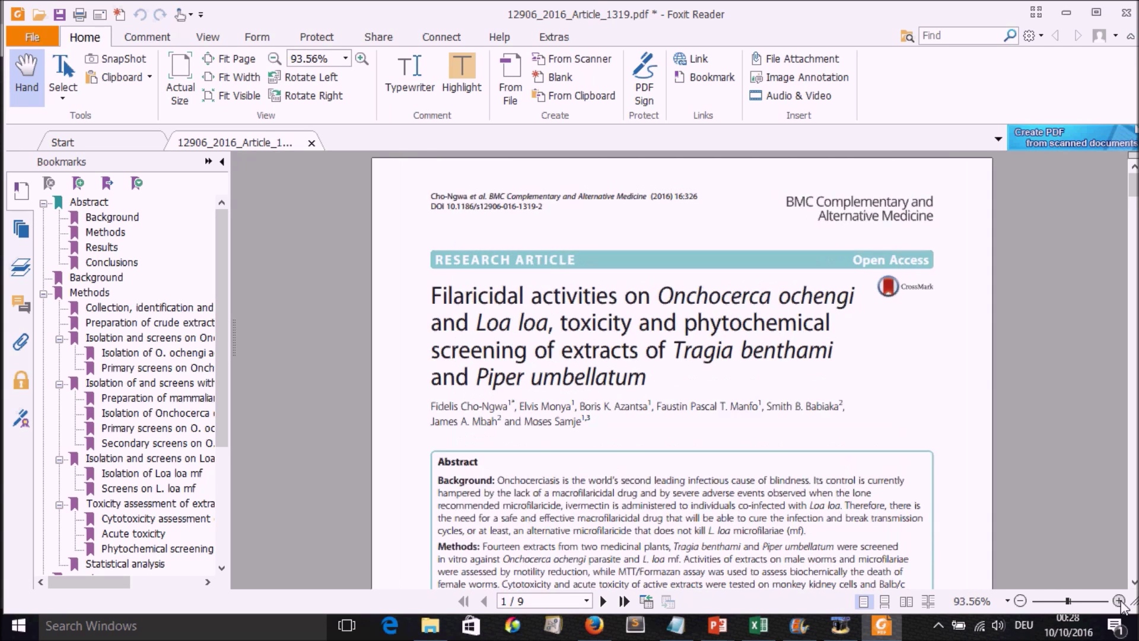
click(1119, 601)
click(1119, 601)
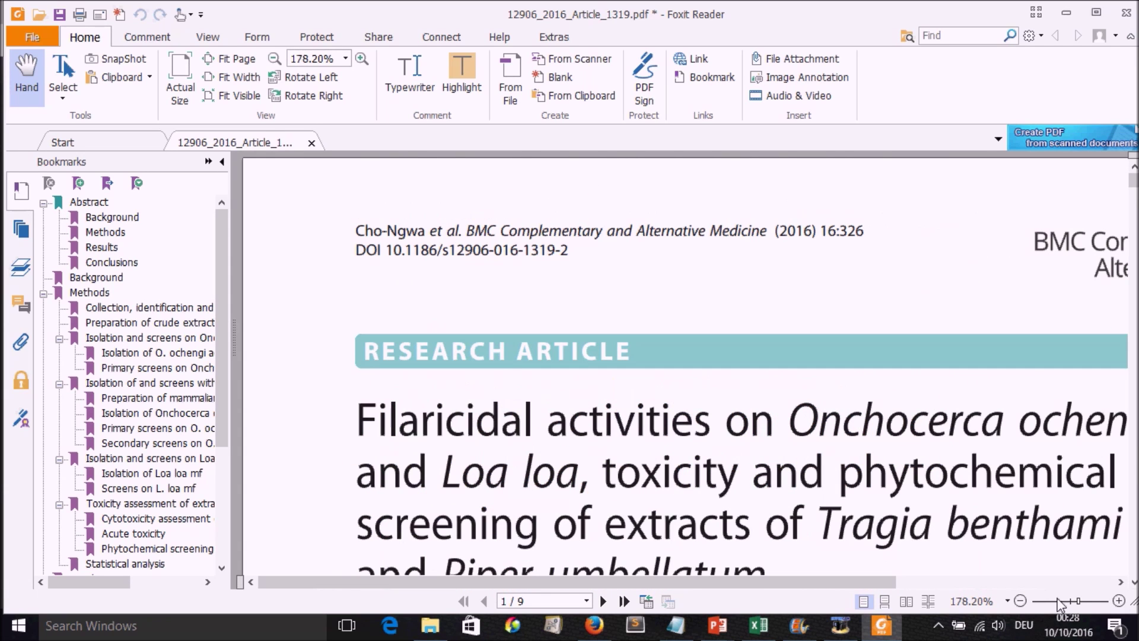
click(1020, 601)
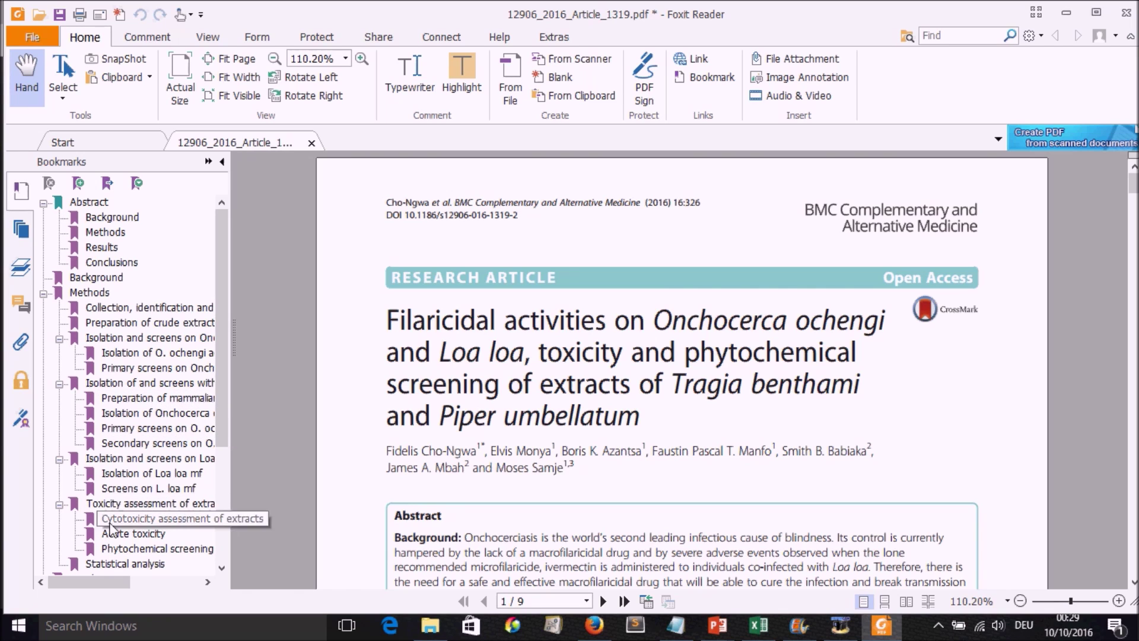
Look through the article's bookmarks down to References and hide the bookmarks list
scroll(209, 304, down, 4)
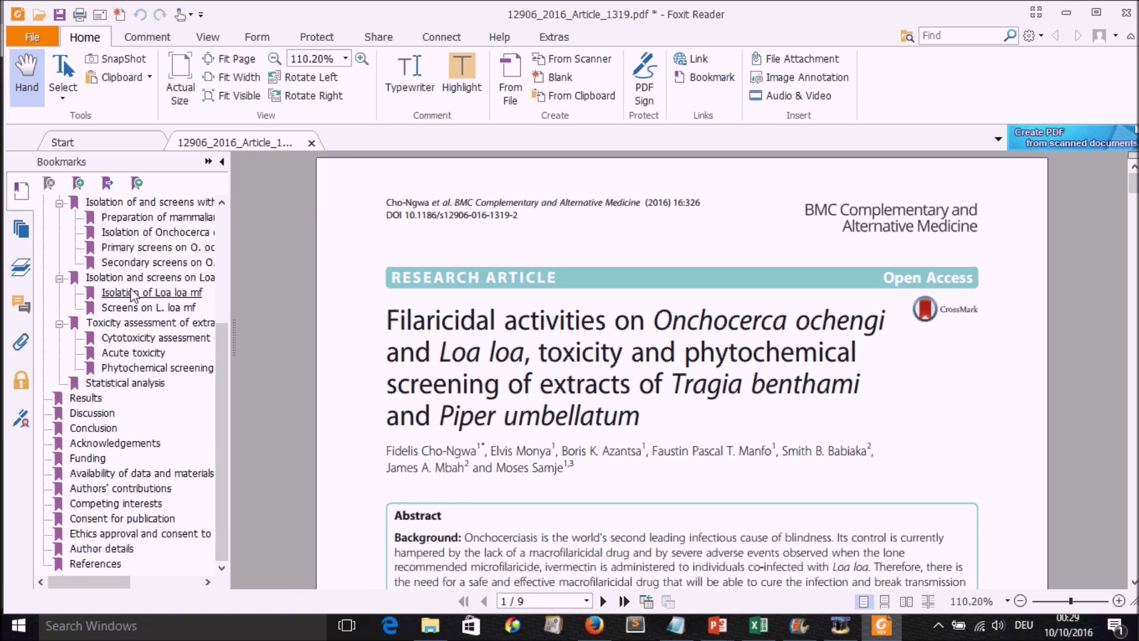
click(223, 164)
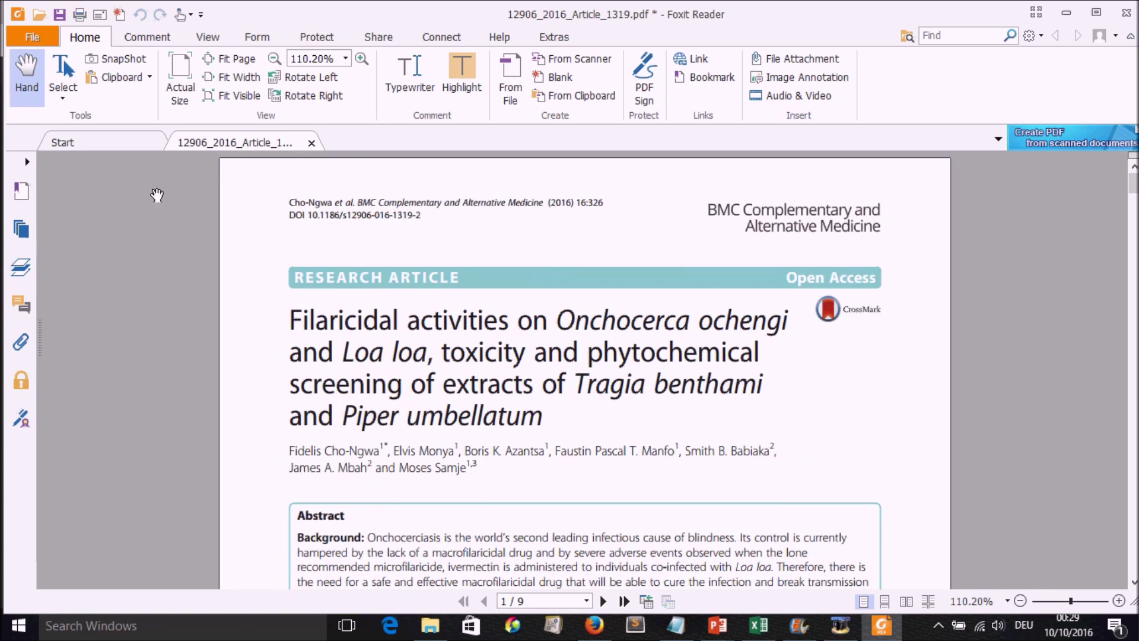
click(28, 162)
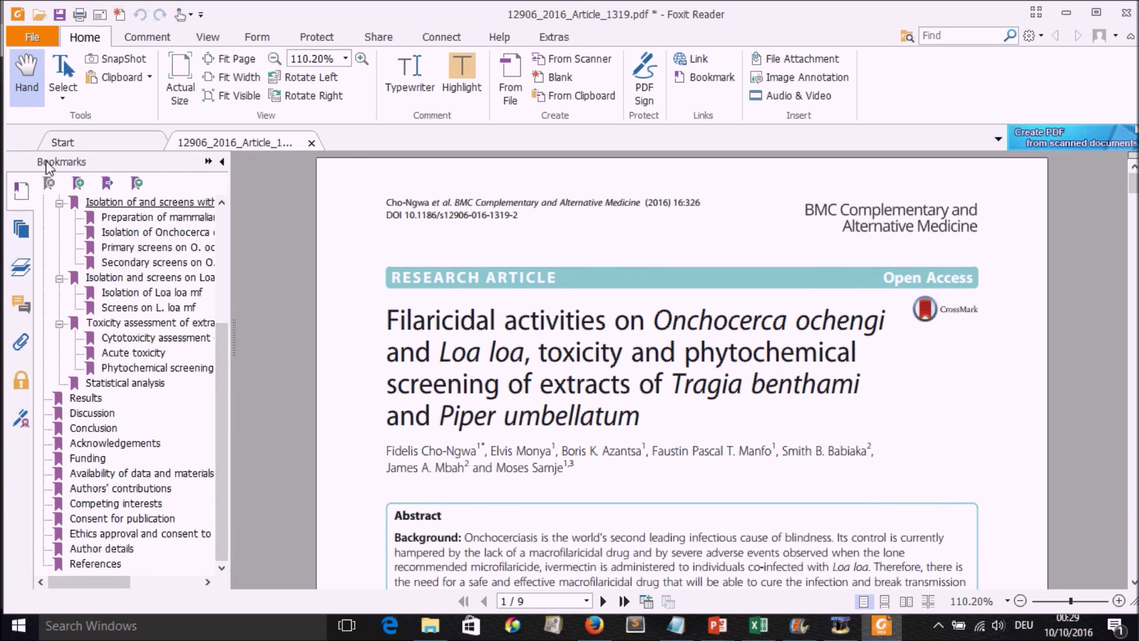
click(222, 162)
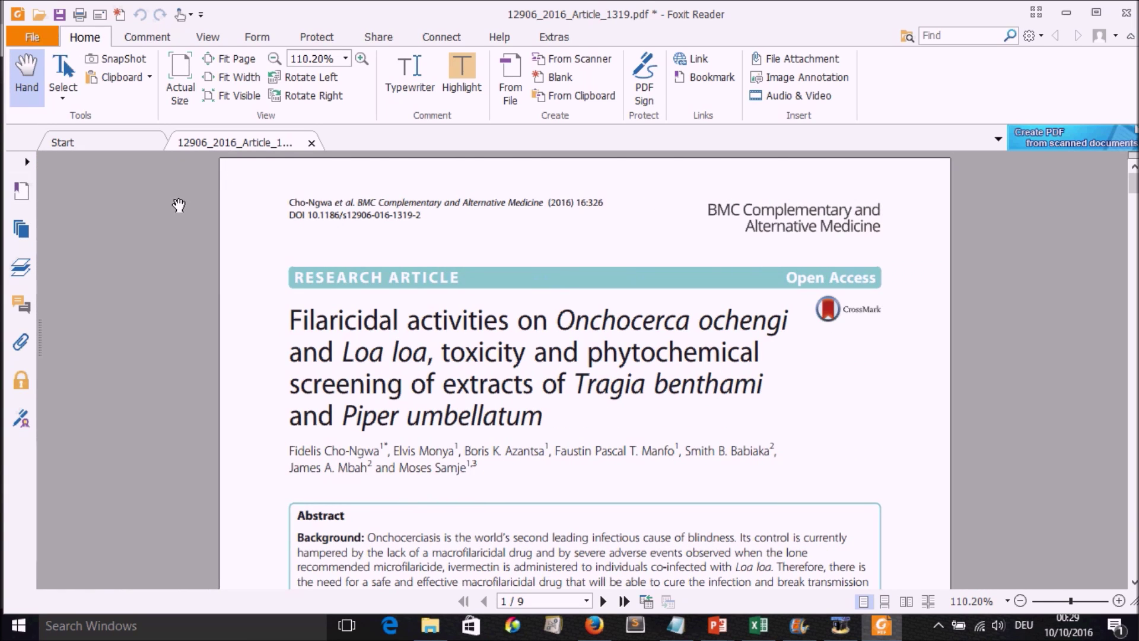
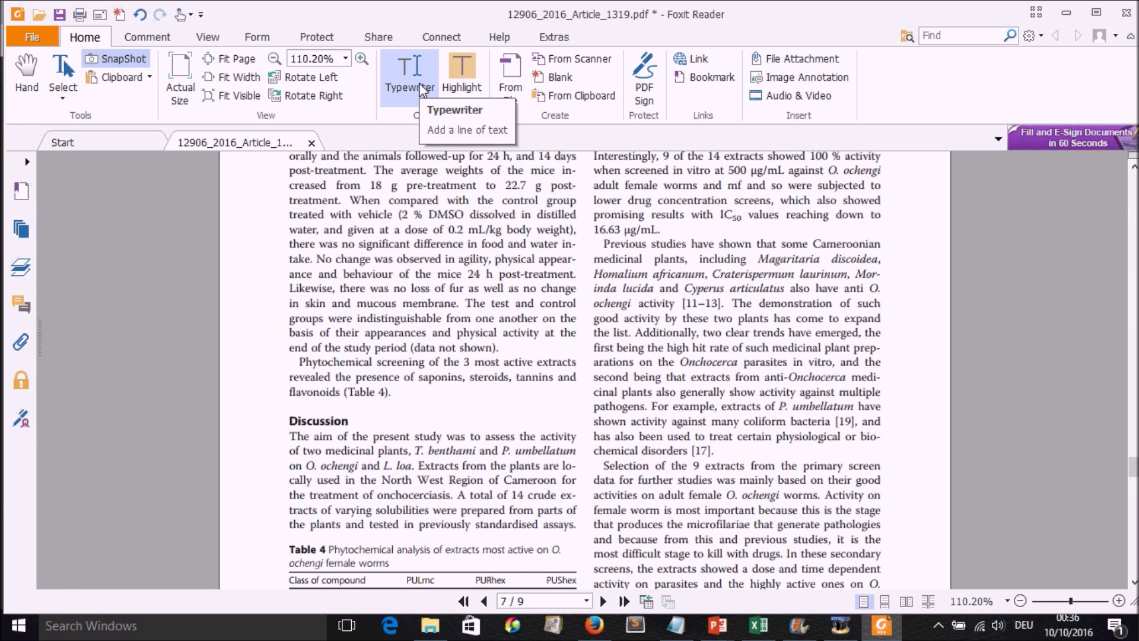
Highlight the text from "with vehicle (2 % DMSO" to "0.2 mL/kg body weight)" on page 7
click(464, 81)
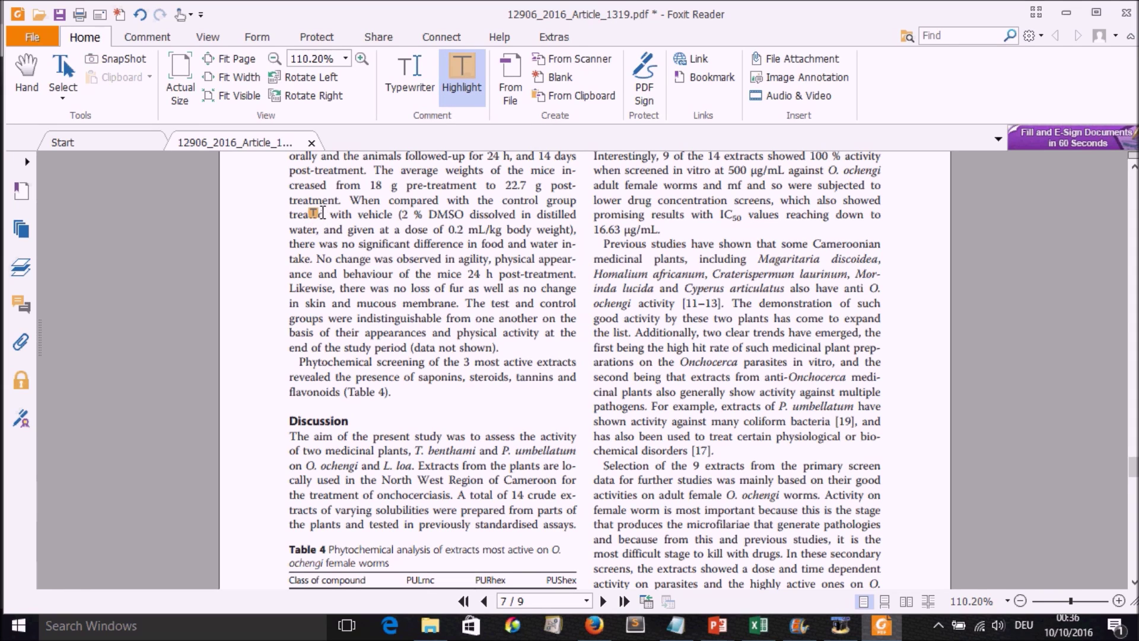
drag(330, 215, 573, 229)
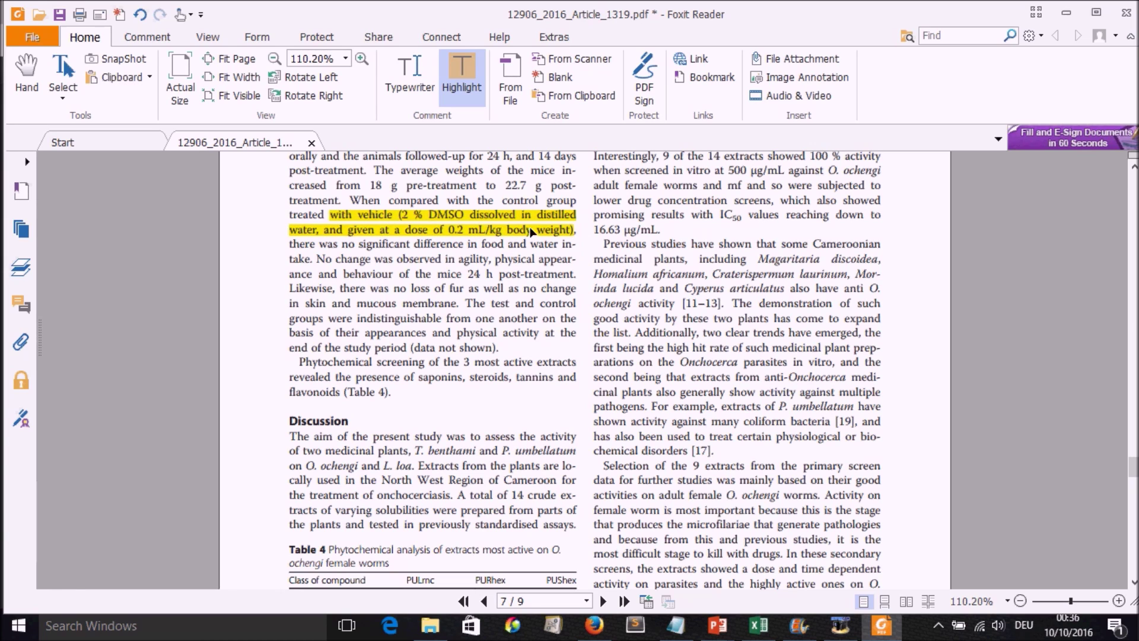
right_click(511, 236)
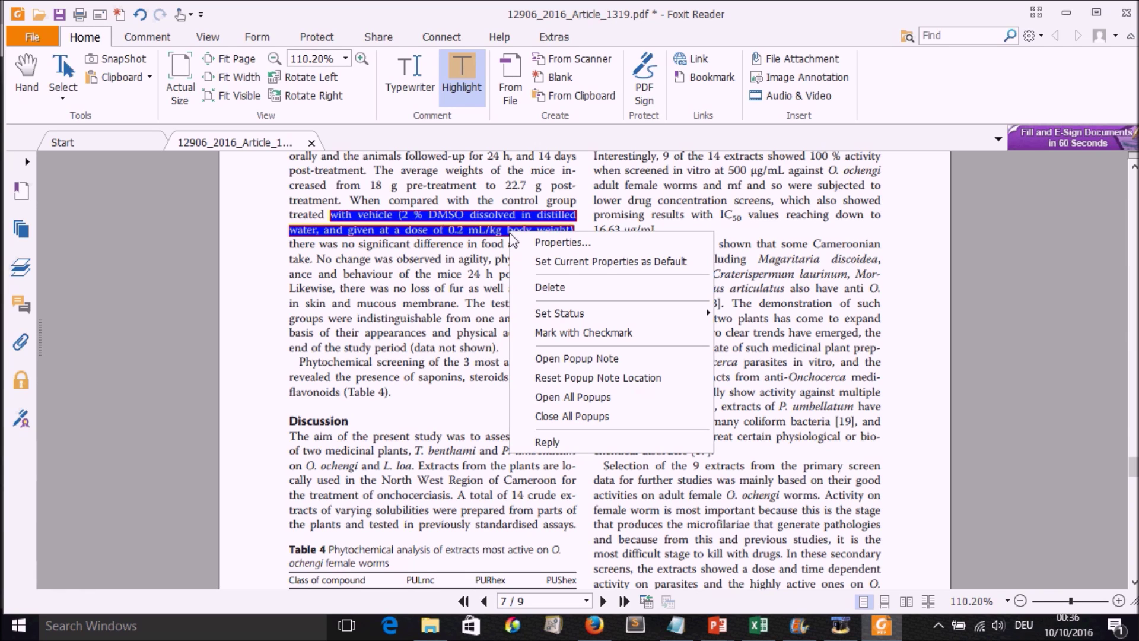
click(431, 273)
scroll(463, 278, up, 1)
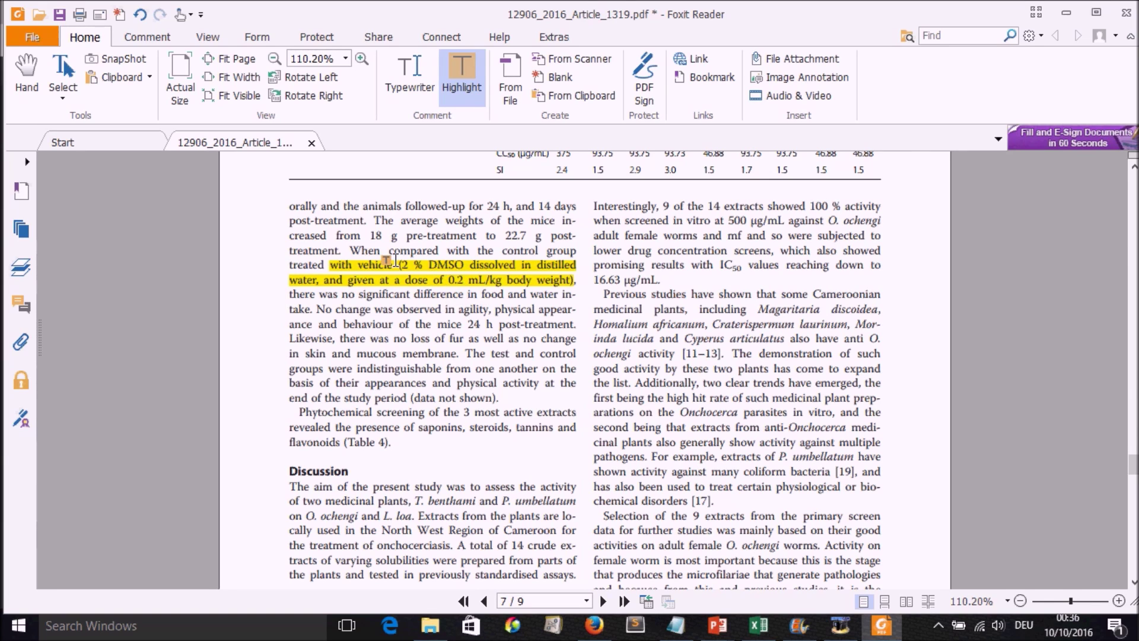
Change the colour of the DMSO passage's highlight to bright green and its opacity to 30%
right_click(457, 262)
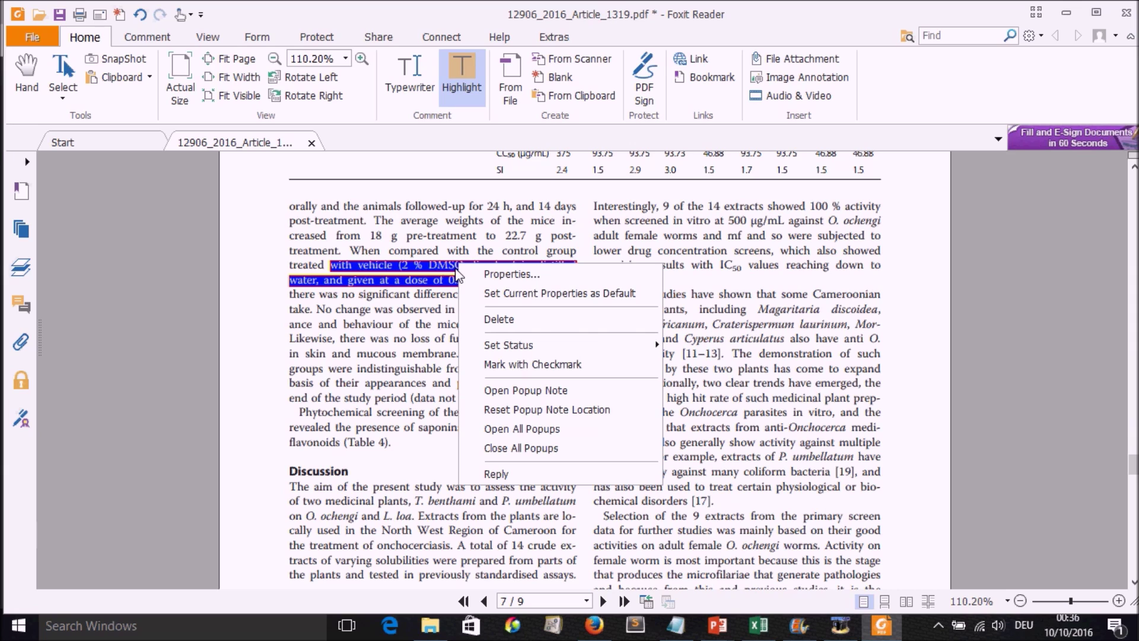
click(501, 274)
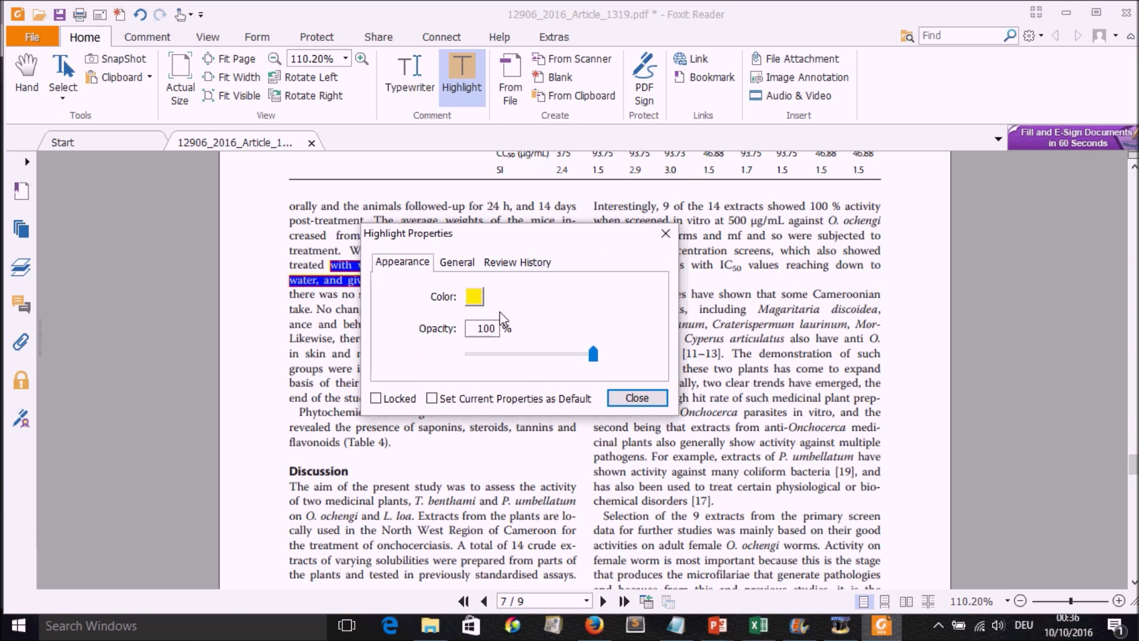
click(474, 296)
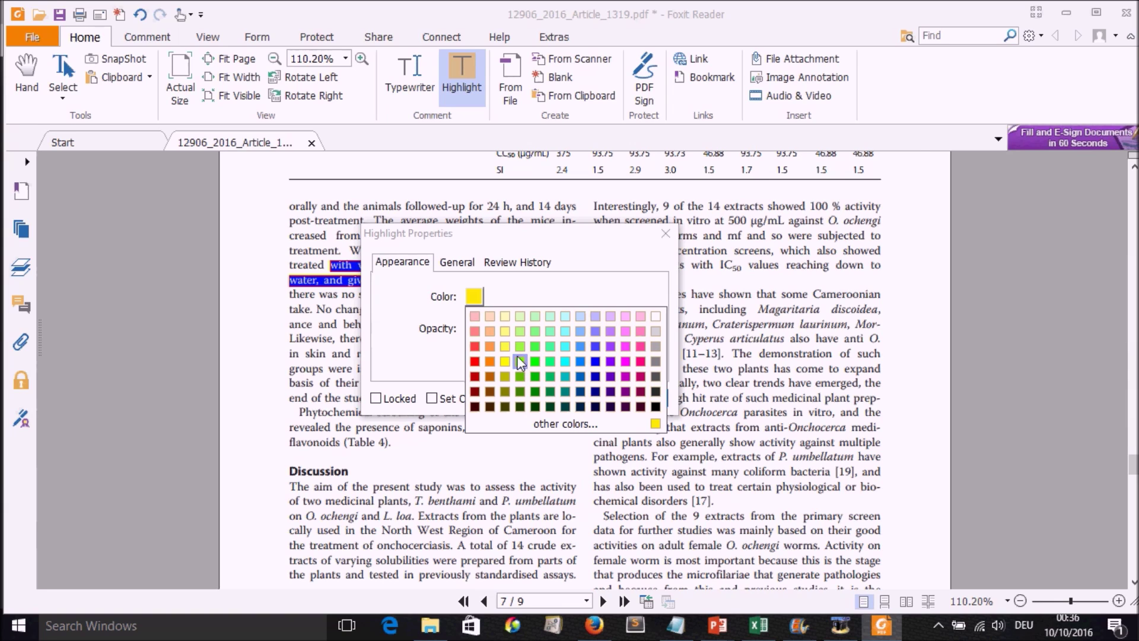
click(549, 361)
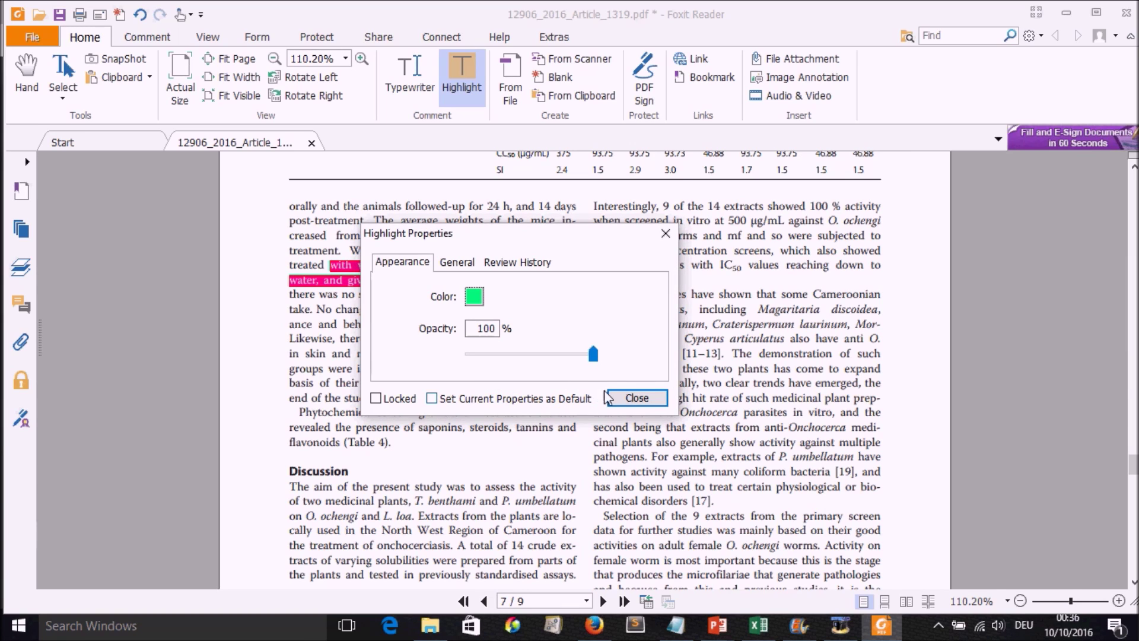
drag(541, 237, 612, 313)
click(545, 372)
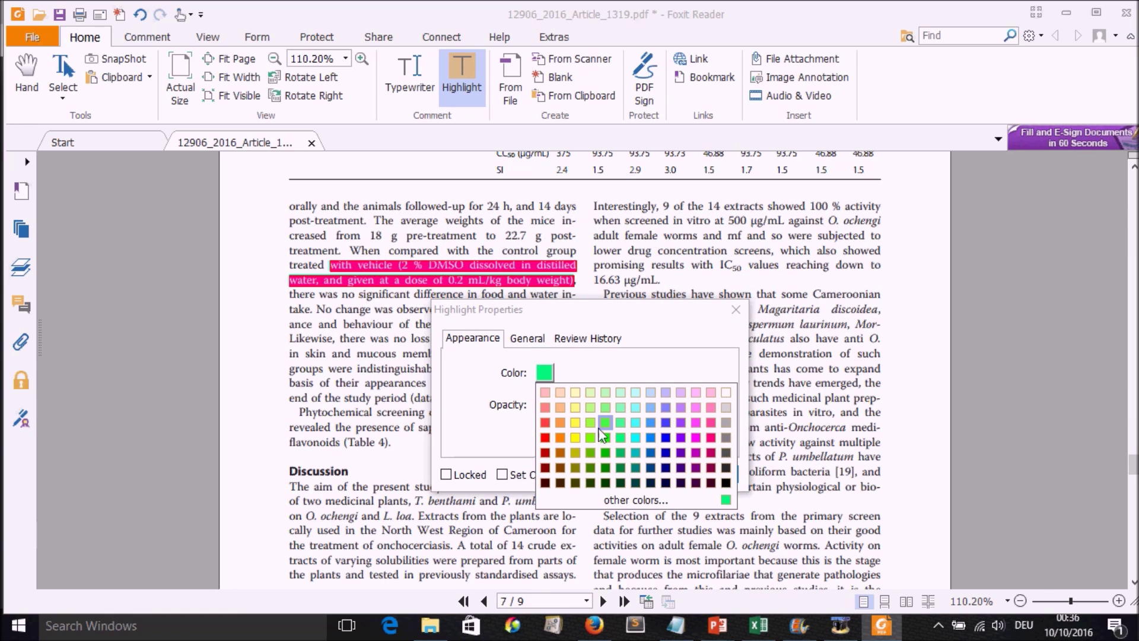
click(610, 444)
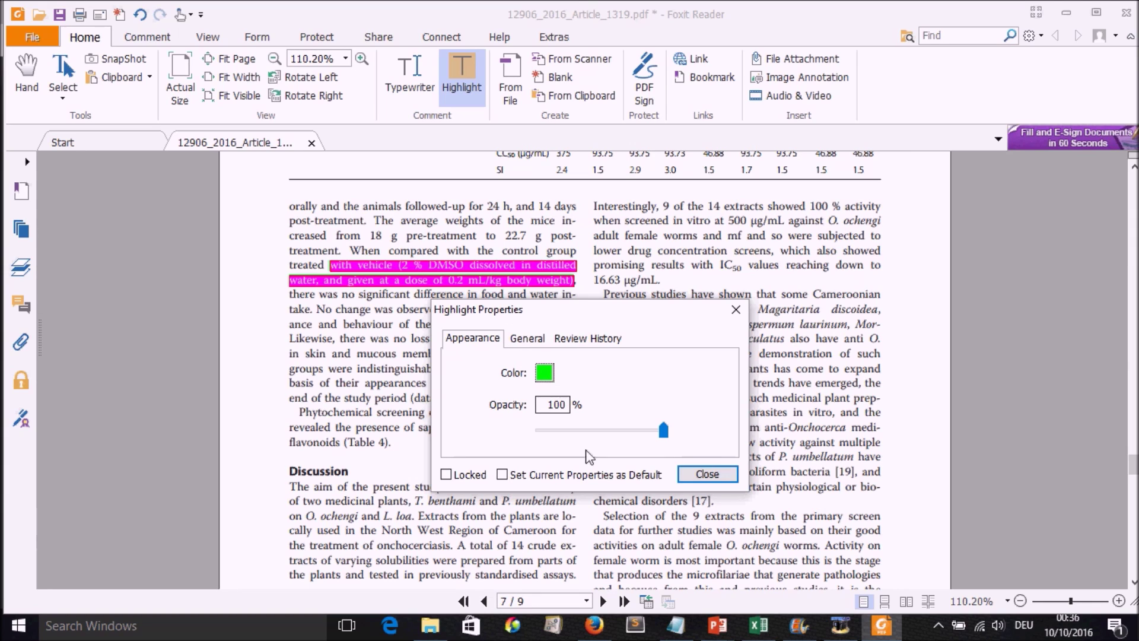
drag(664, 430, 580, 433)
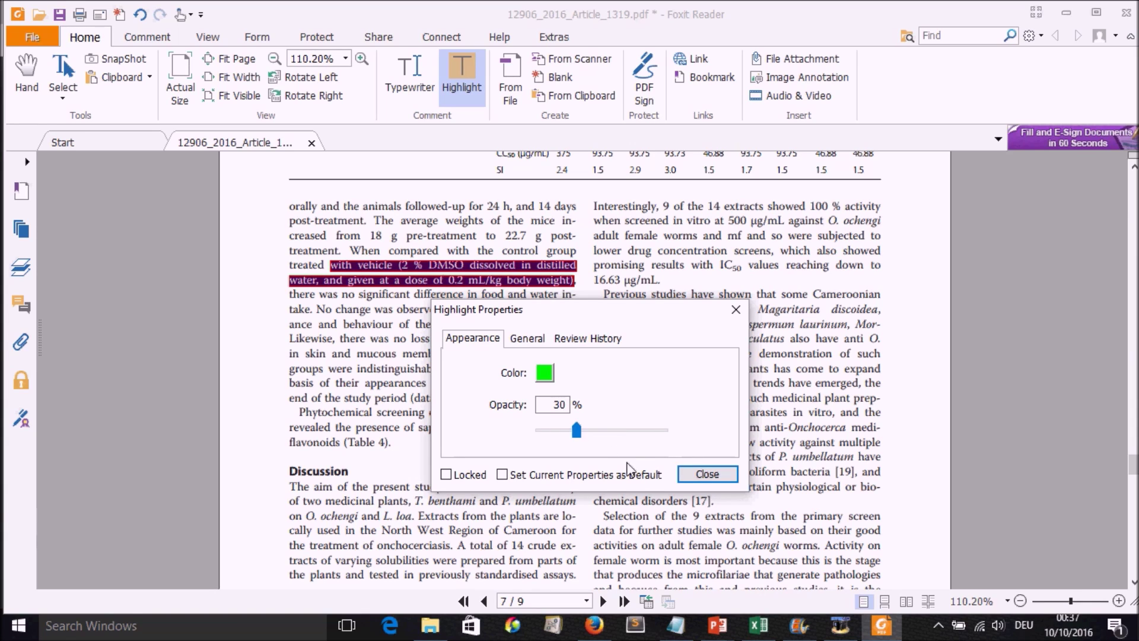
click(706, 473)
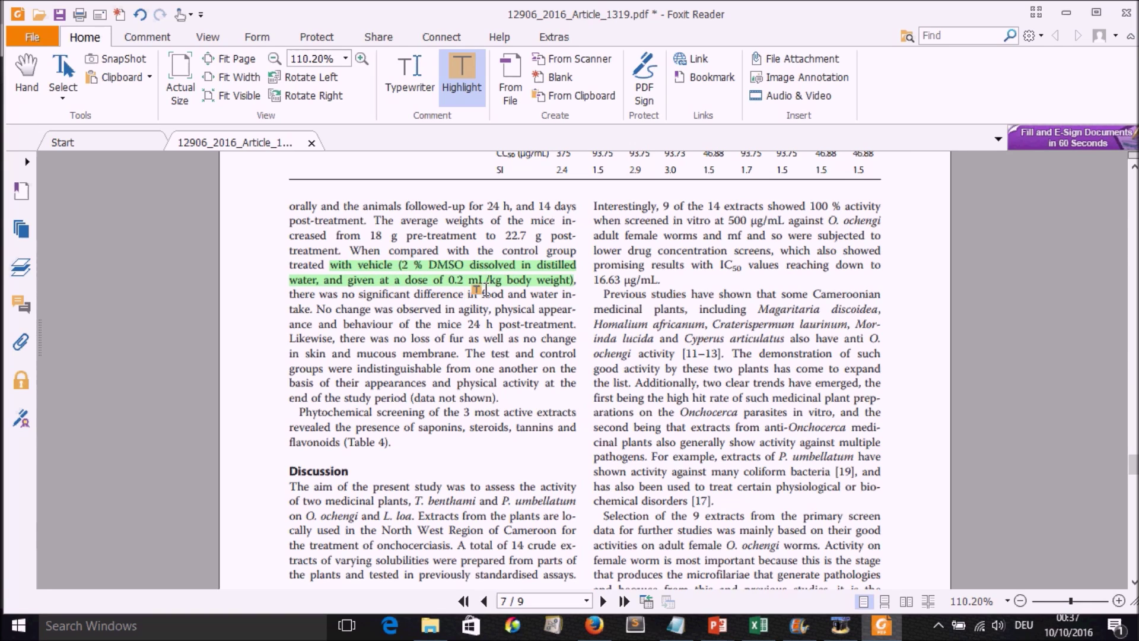
Set the highlight on the DMSO passage to cyan with 61% opacity
right_click(441, 263)
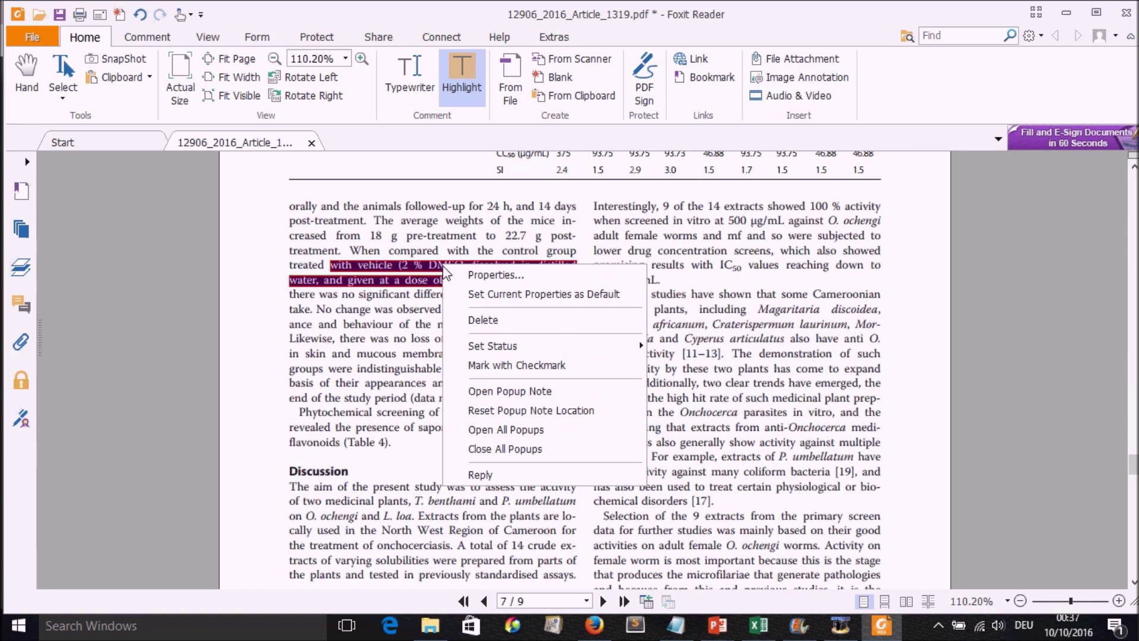
click(501, 275)
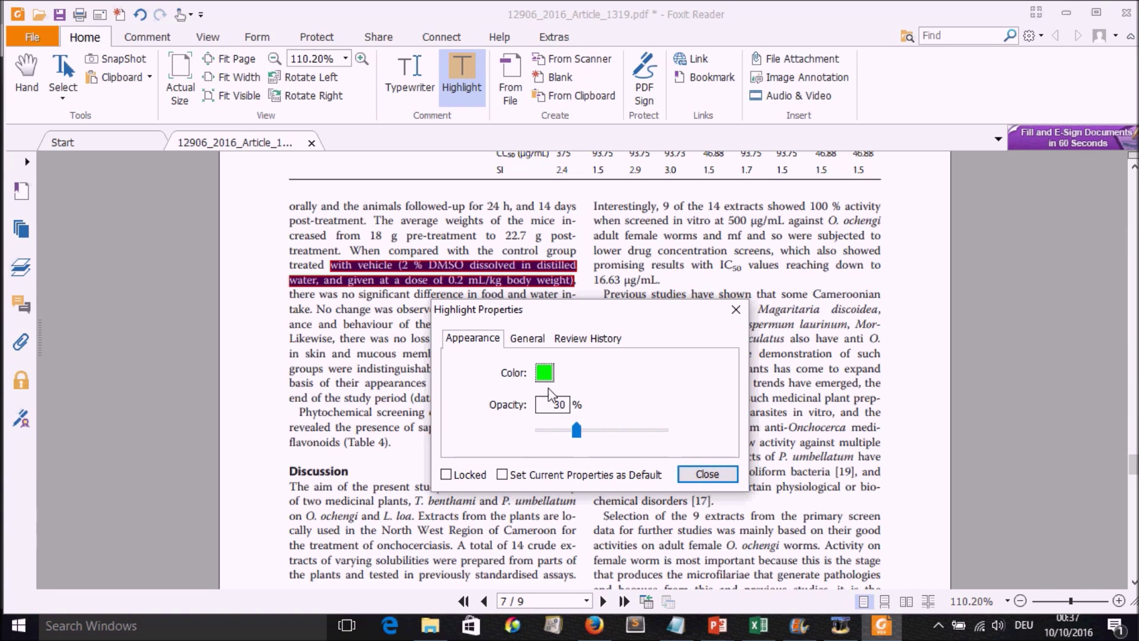
click(544, 372)
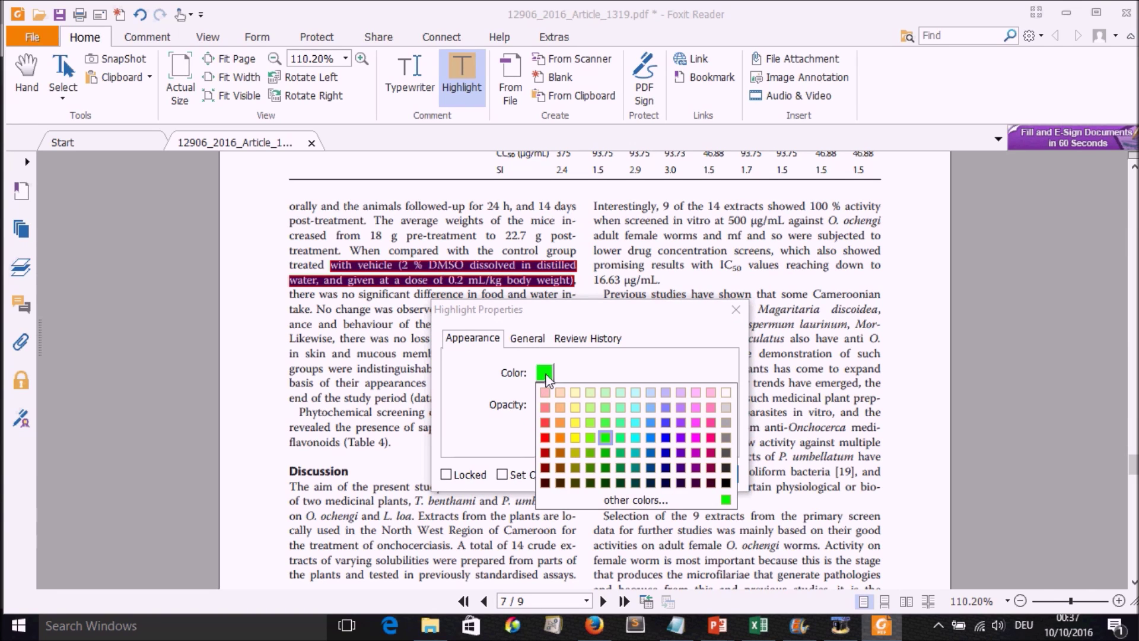
click(638, 439)
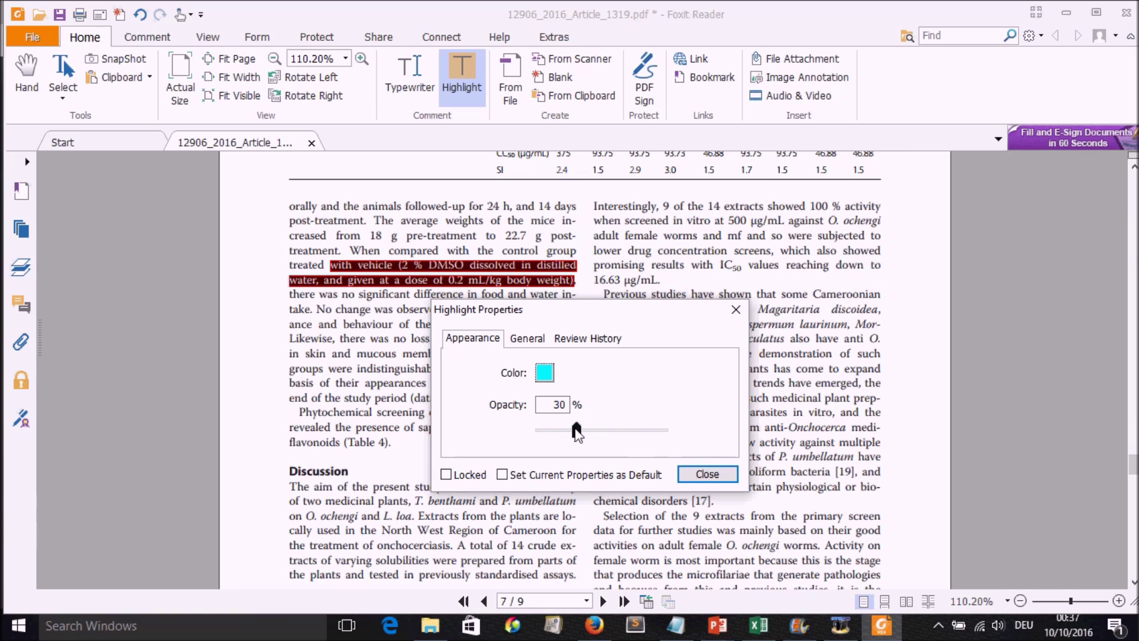
drag(576, 431, 617, 439)
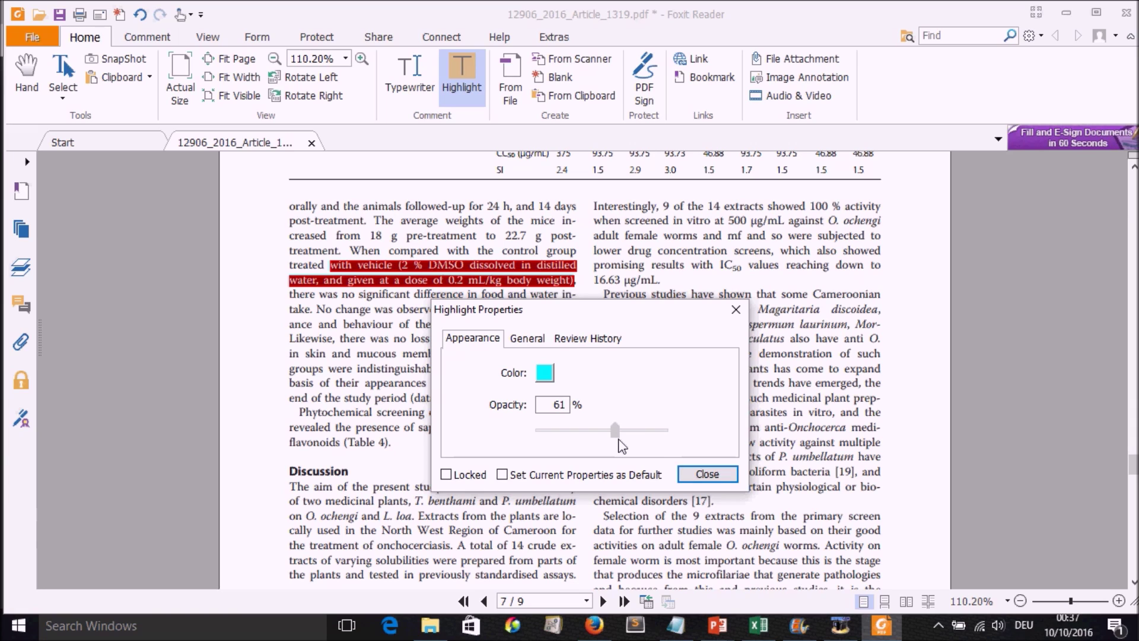
click(709, 473)
click(552, 426)
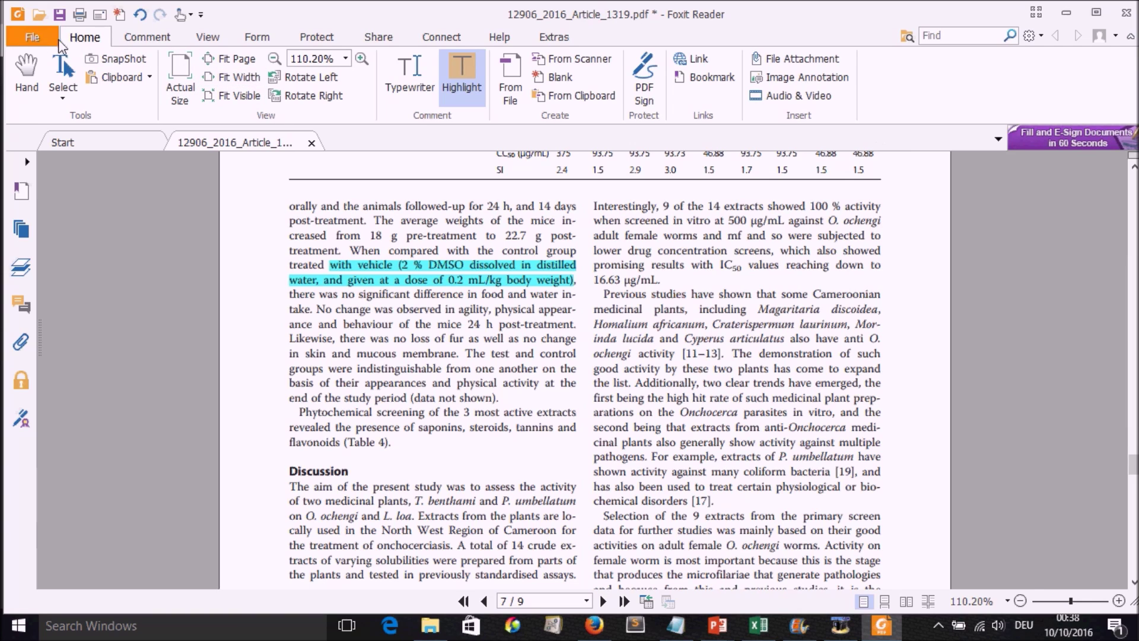
Add a note reading "this is the buffer to use" just above the highlighted DMSO passage and close its pop-up
click(142, 39)
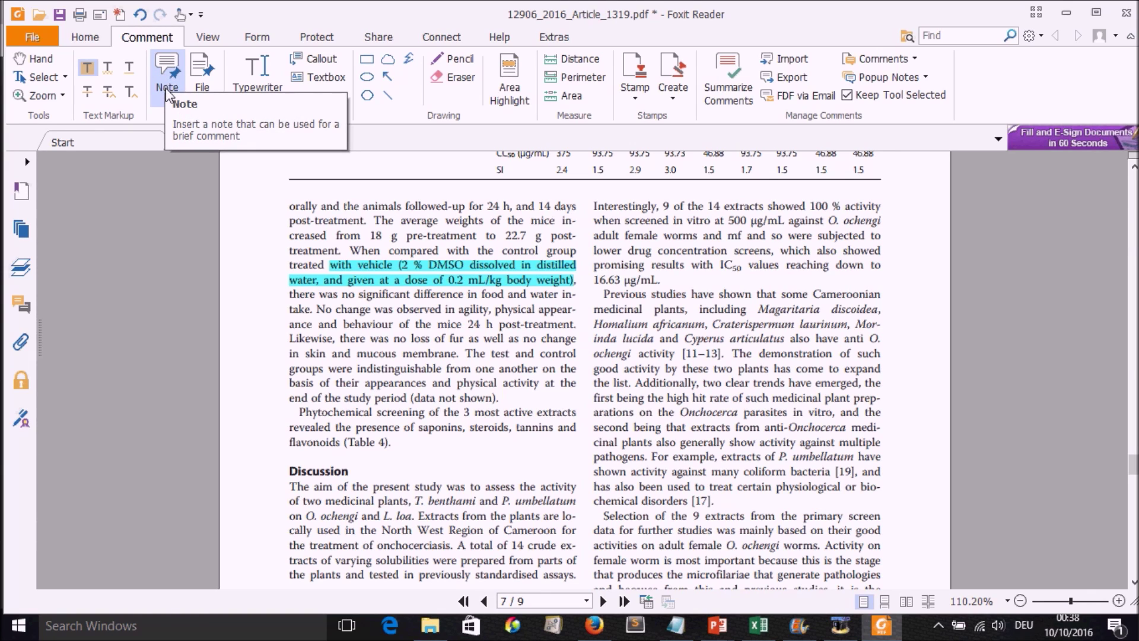
click(170, 68)
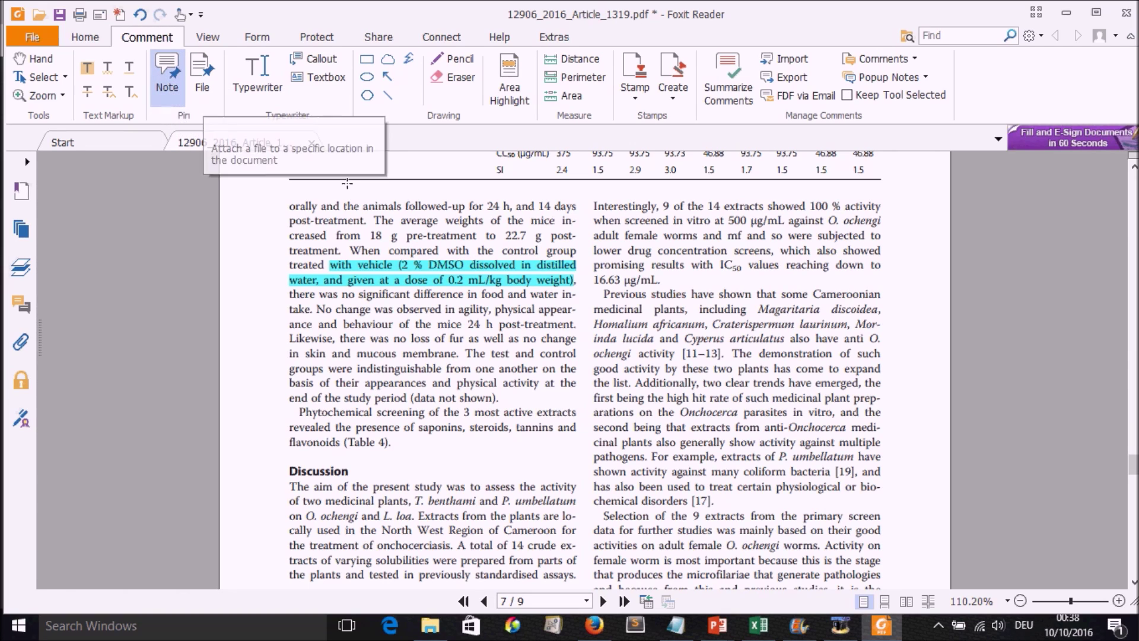
click(436, 250)
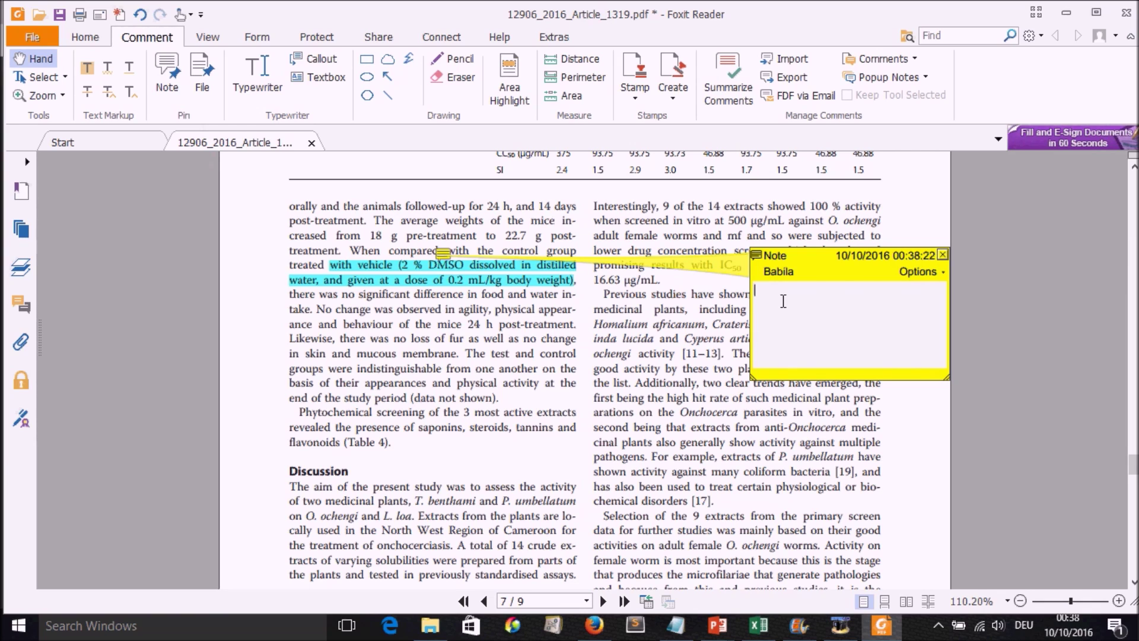
text(this is the buffer to use)
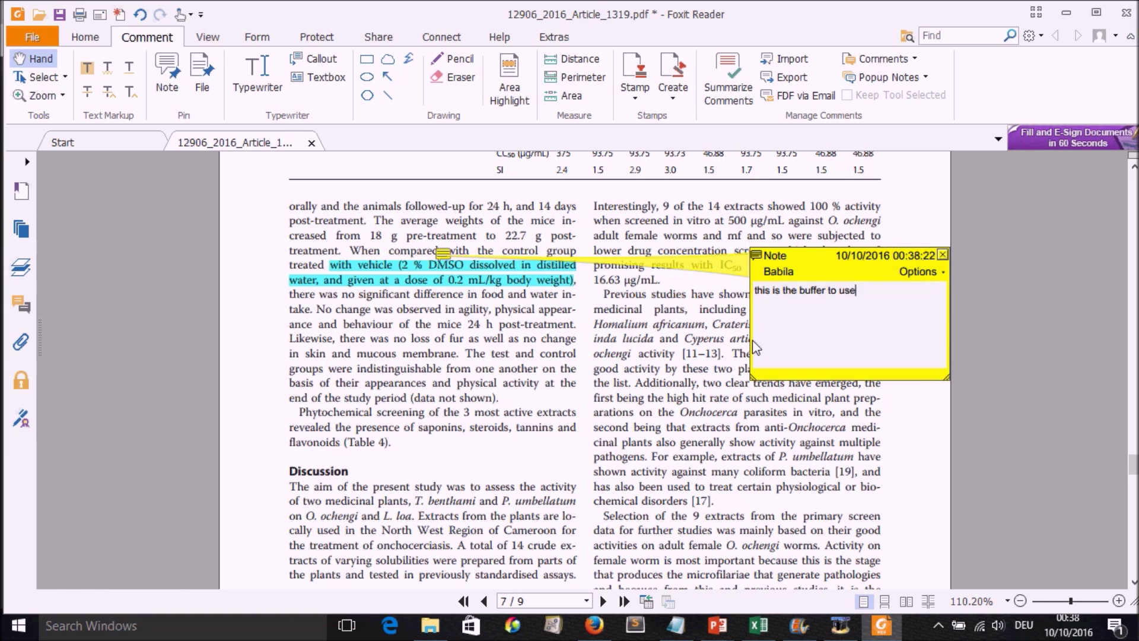
click(695, 325)
click(448, 255)
click(942, 255)
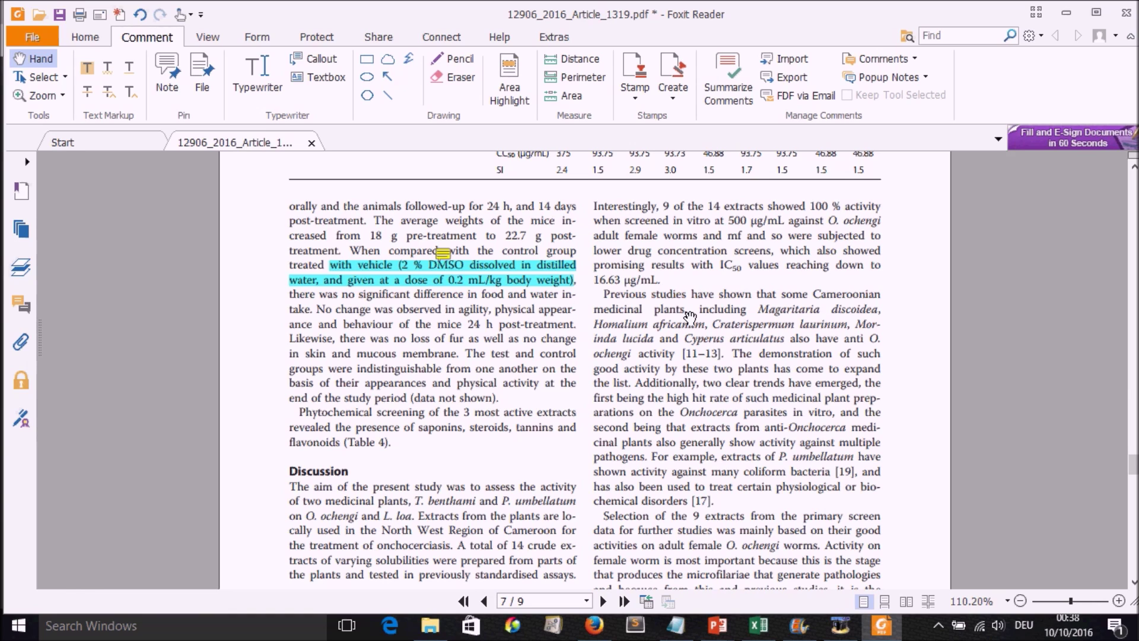
Reopen the note above the highlighted DMSO passage to read its comment, and close it again
click(442, 256)
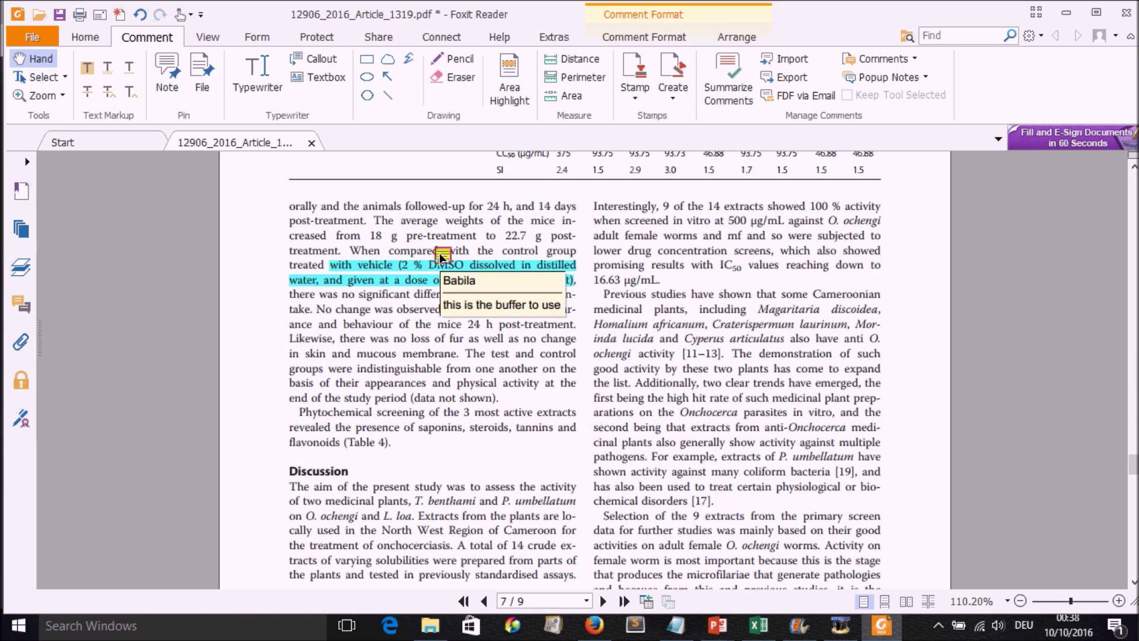
right_click(442, 255)
click(421, 283)
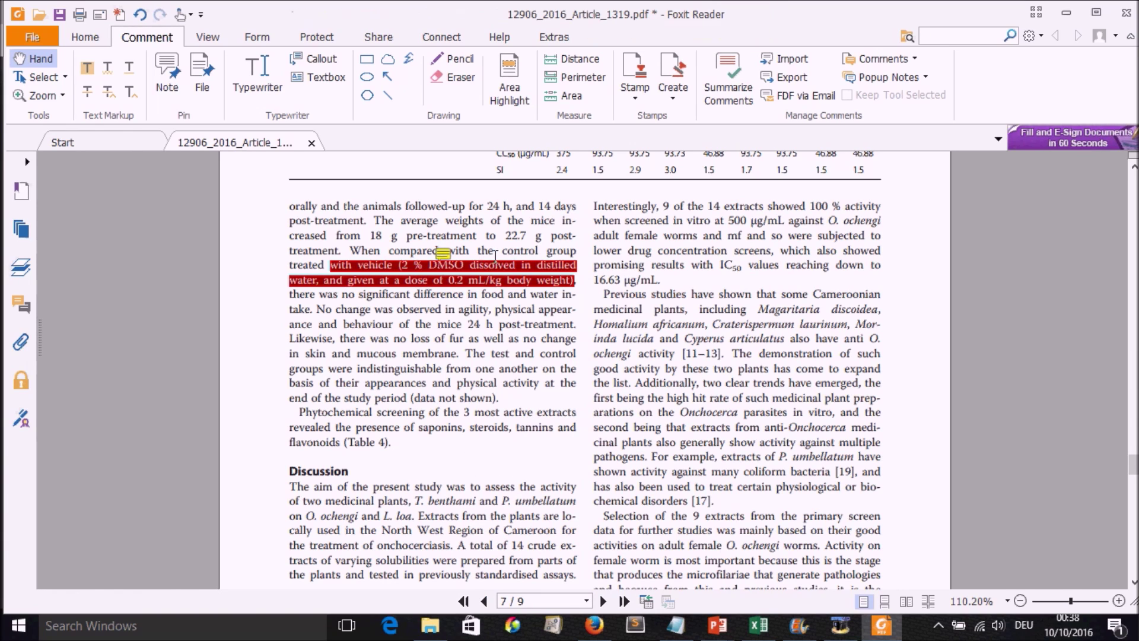
click(443, 256)
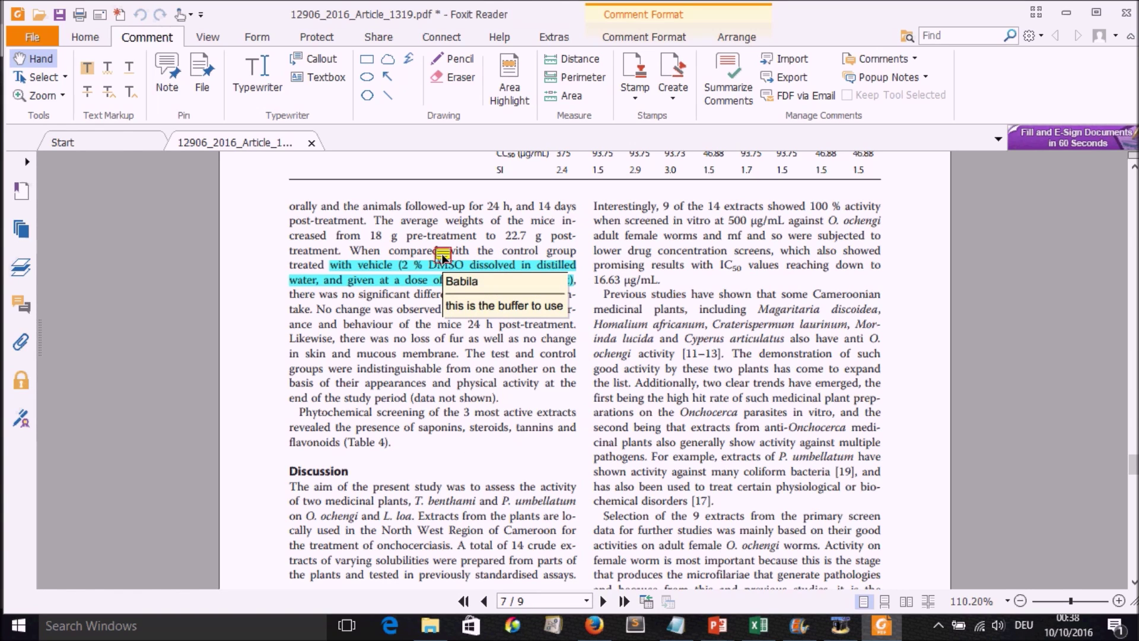
double_click(442, 256)
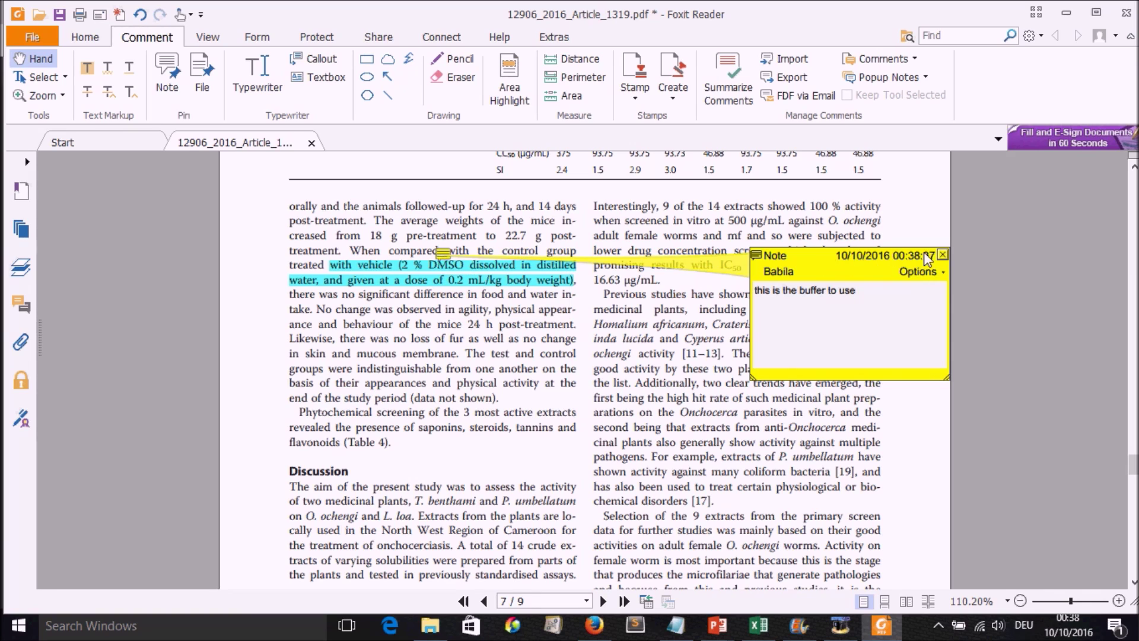
click(943, 254)
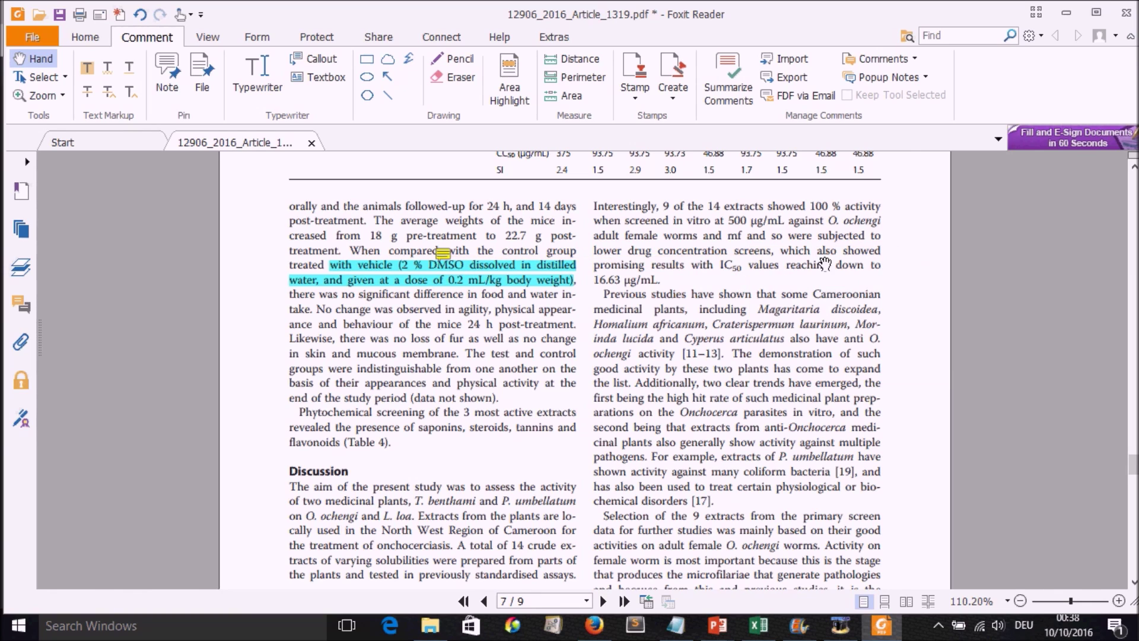
Shift the buffer note's icon slightly upwards in the line above the highlighted DMSO passage
click(443, 255)
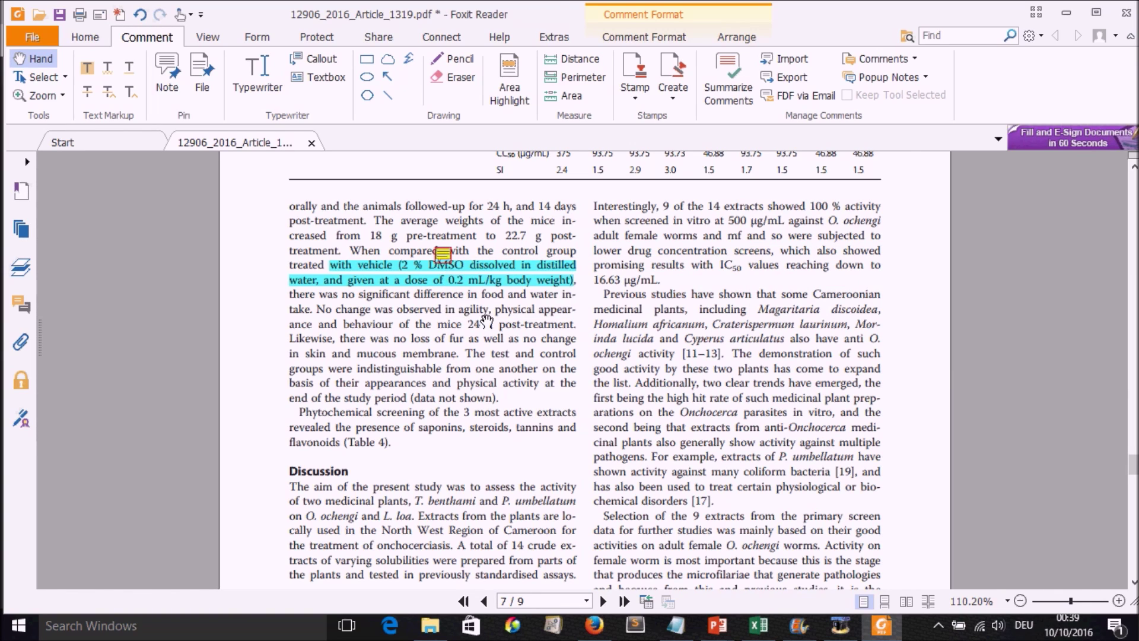
mouse_move(446, 262)
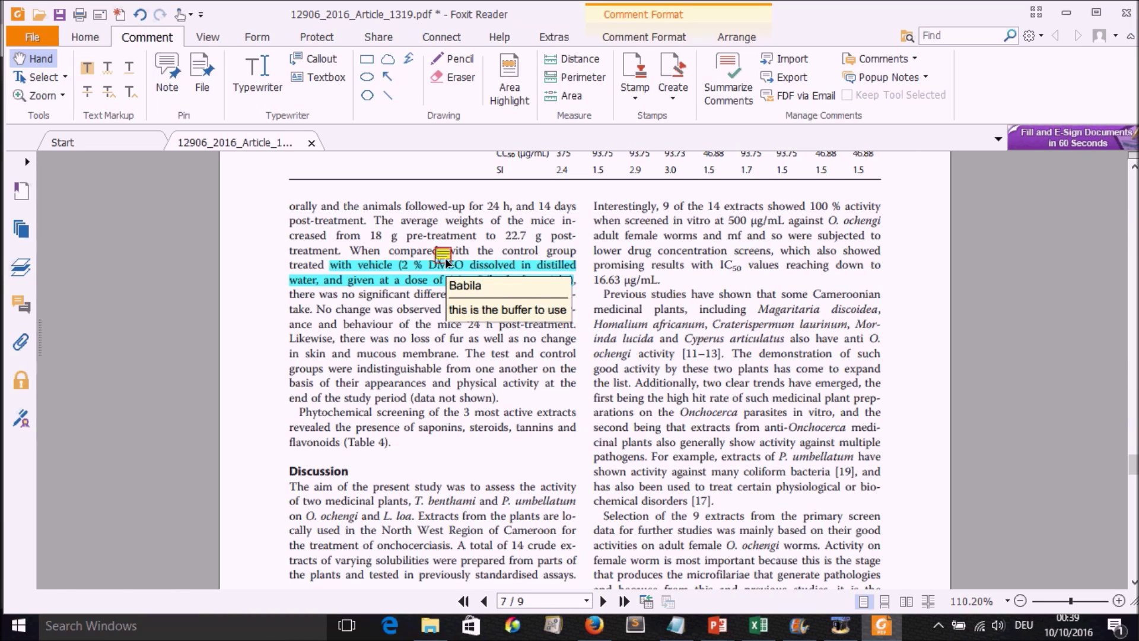
key(Escape)
drag(445, 259, 449, 249)
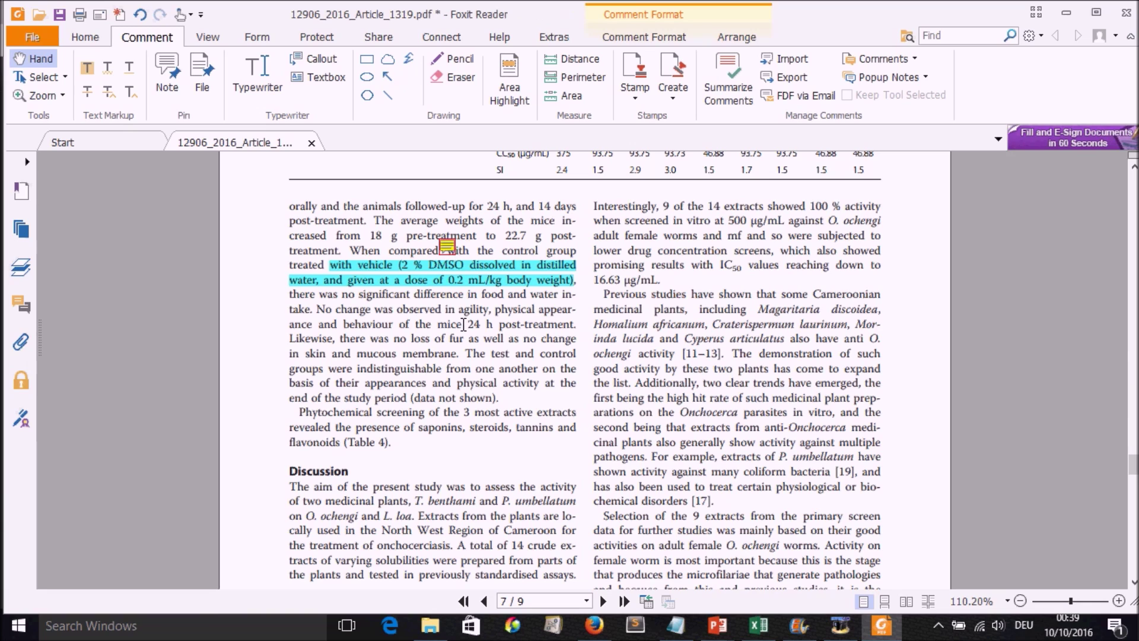
click(448, 255)
drag(447, 254, 448, 256)
mouse_move(450, 259)
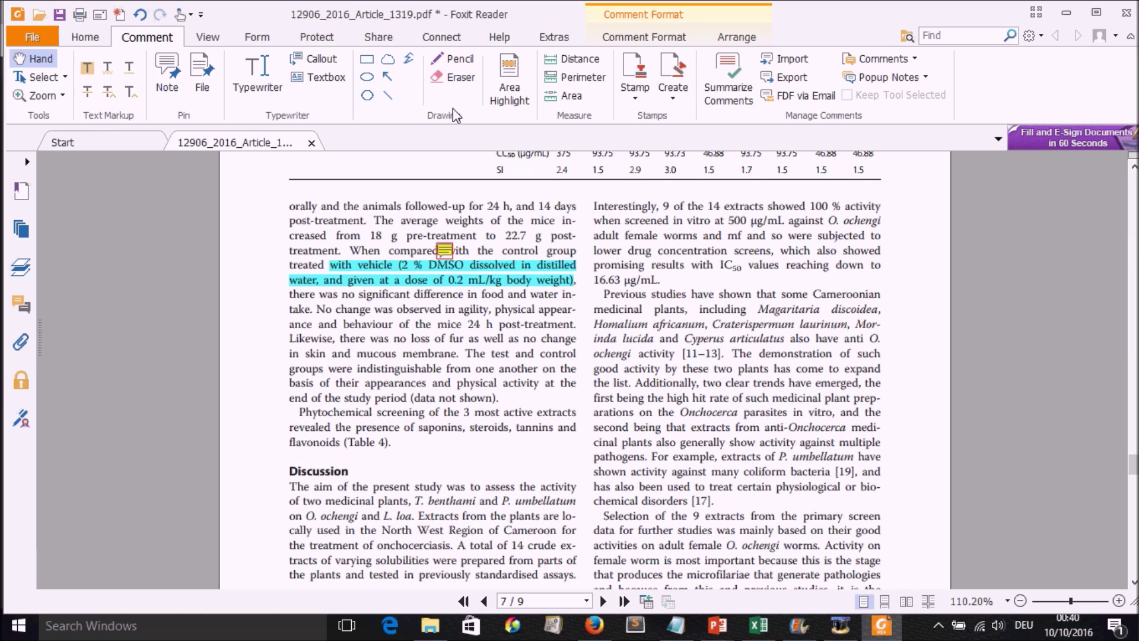
Place the standard APPROVED stamp beside "flavonoids (Table 4)", just above the Discussion heading on page 7
click(631, 96)
click(632, 96)
click(631, 96)
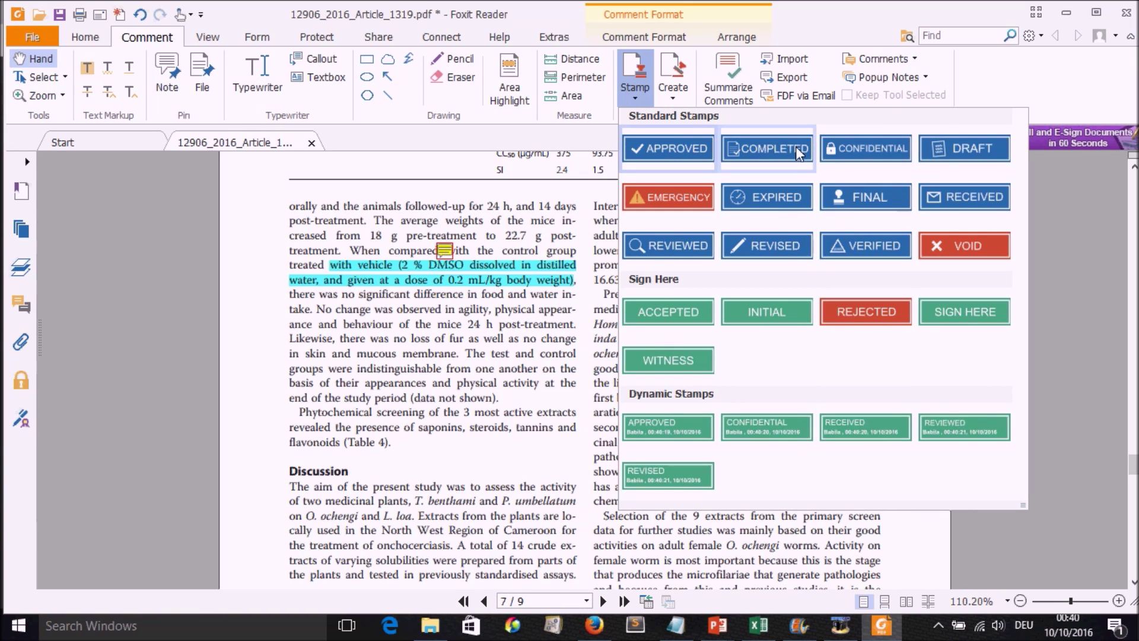
click(663, 148)
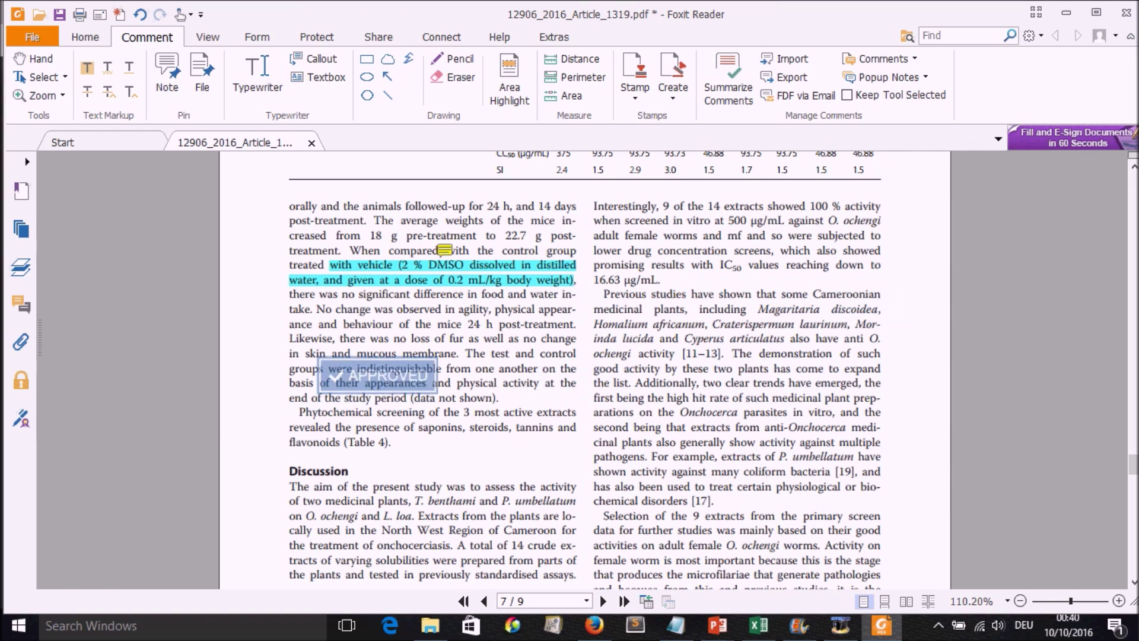
click(465, 455)
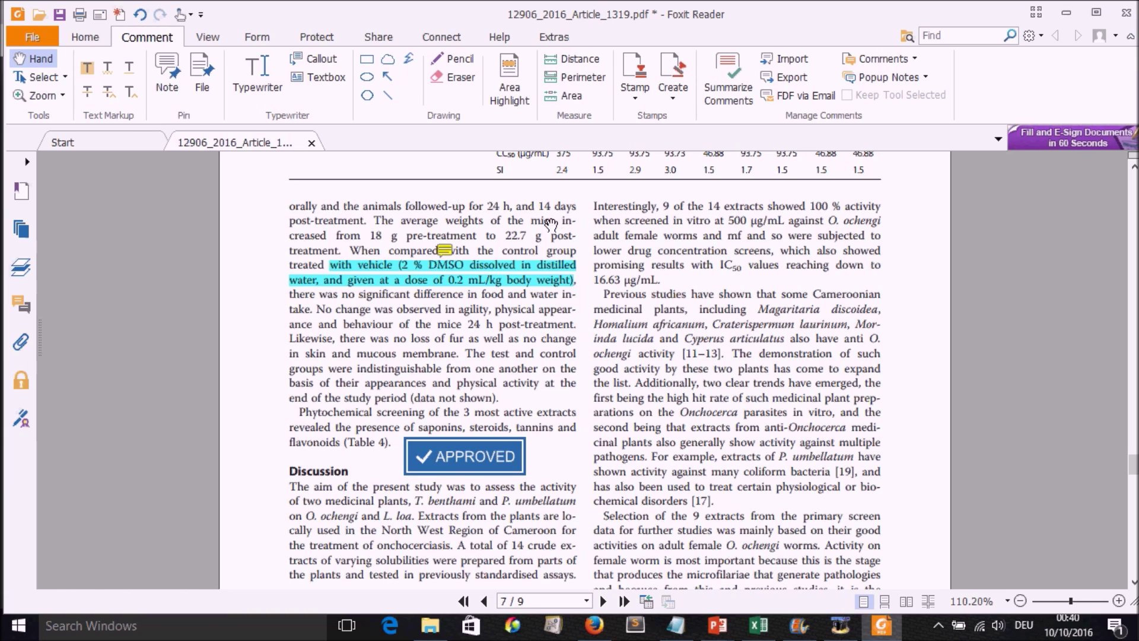
Add a note reading "These are plants" at "Magaritaria discoidea" in the second text column and close its pop-up
click(165, 72)
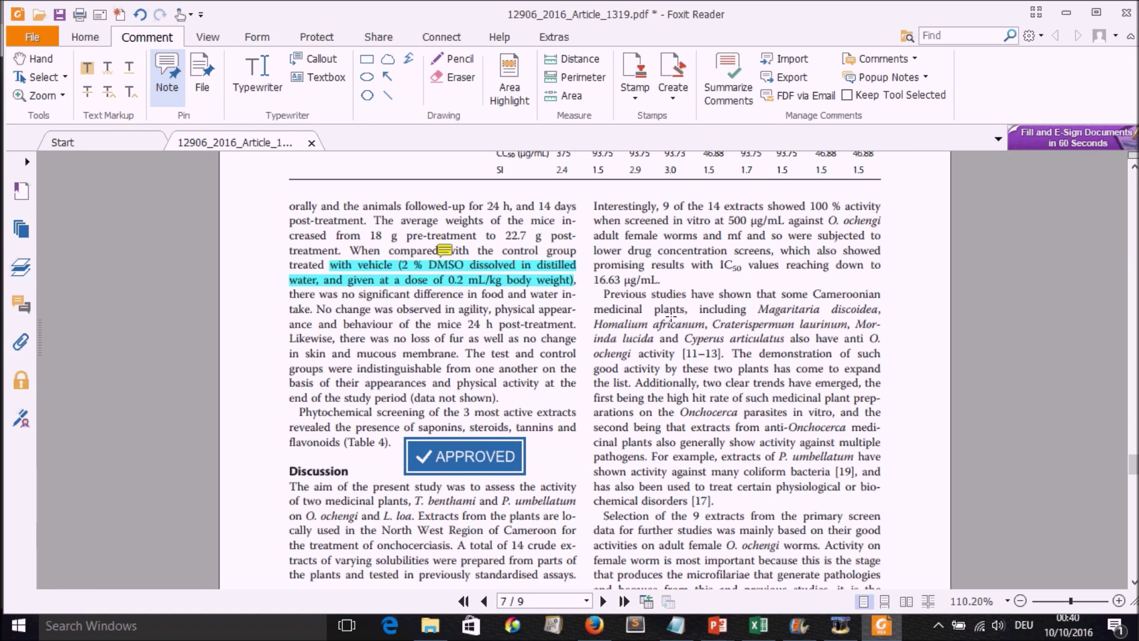
click(756, 302)
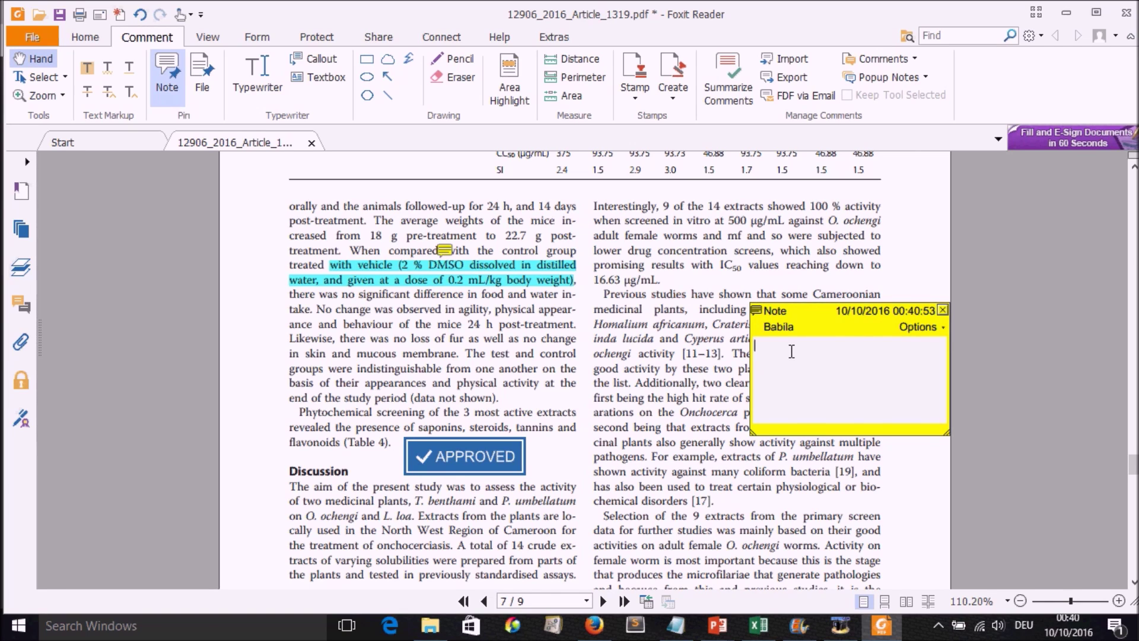
text(These are plants)
click(942, 311)
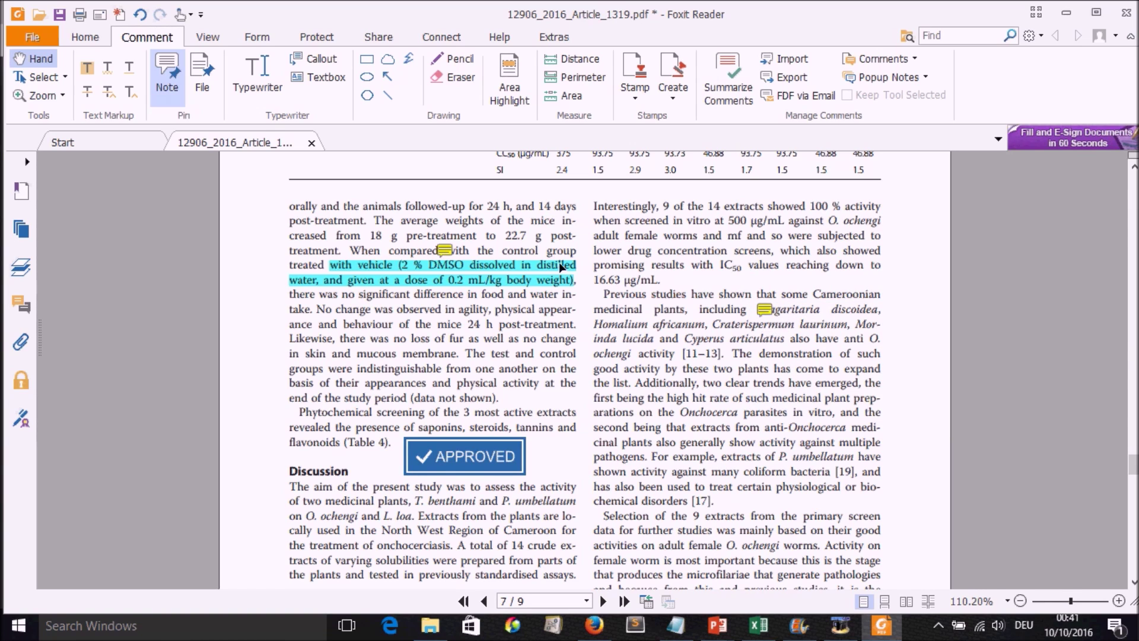
Open the pop-ups of the buffer note and the plants note and move each into the outer margin beside its text column
double_click(445, 250)
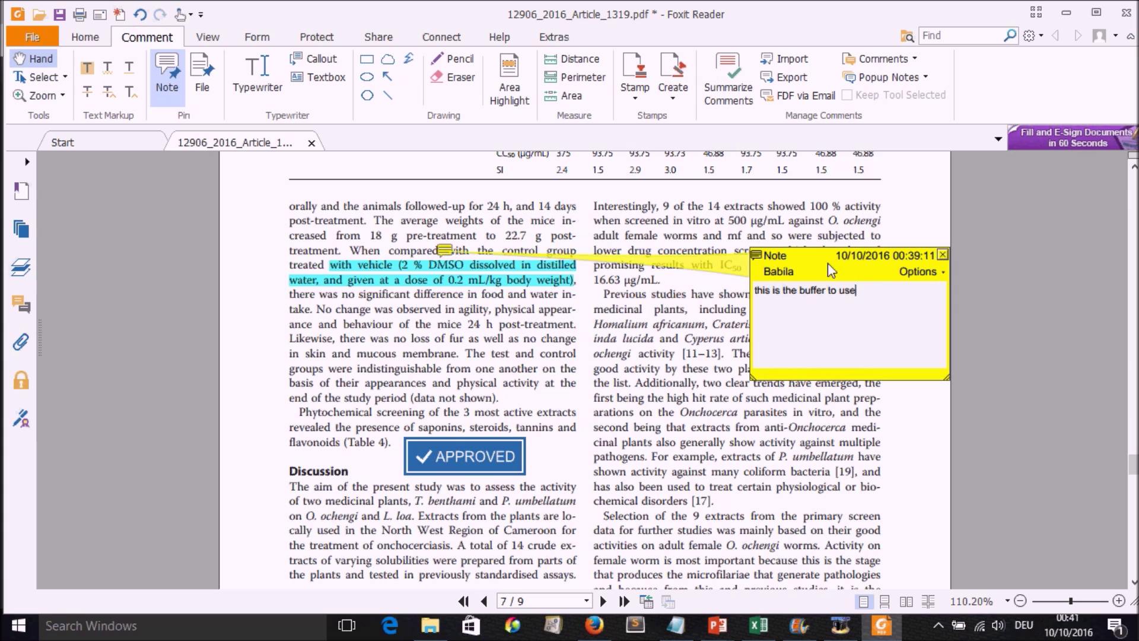
drag(888, 272, 138, 277)
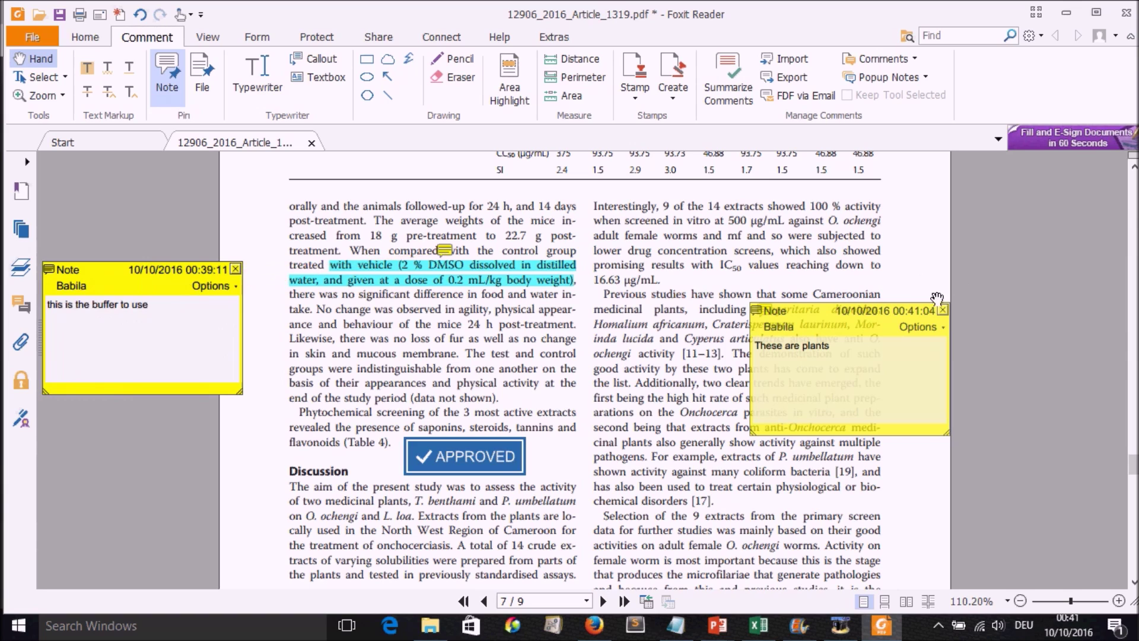
click(858, 315)
drag(858, 313, 1026, 263)
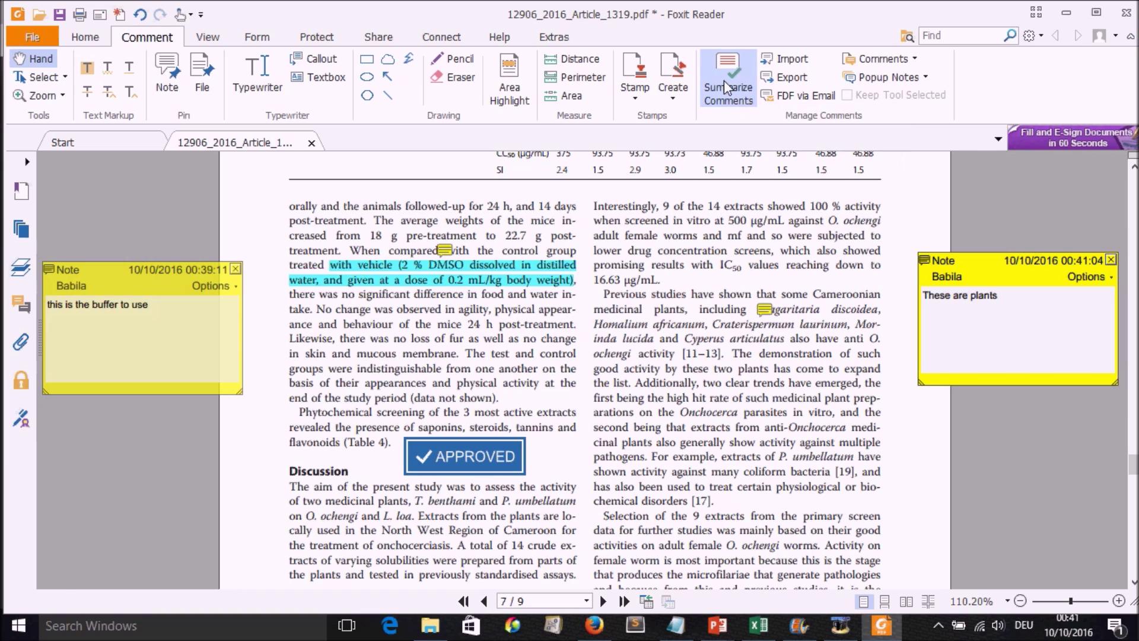
Hide all comments in the article and show them all again
click(916, 60)
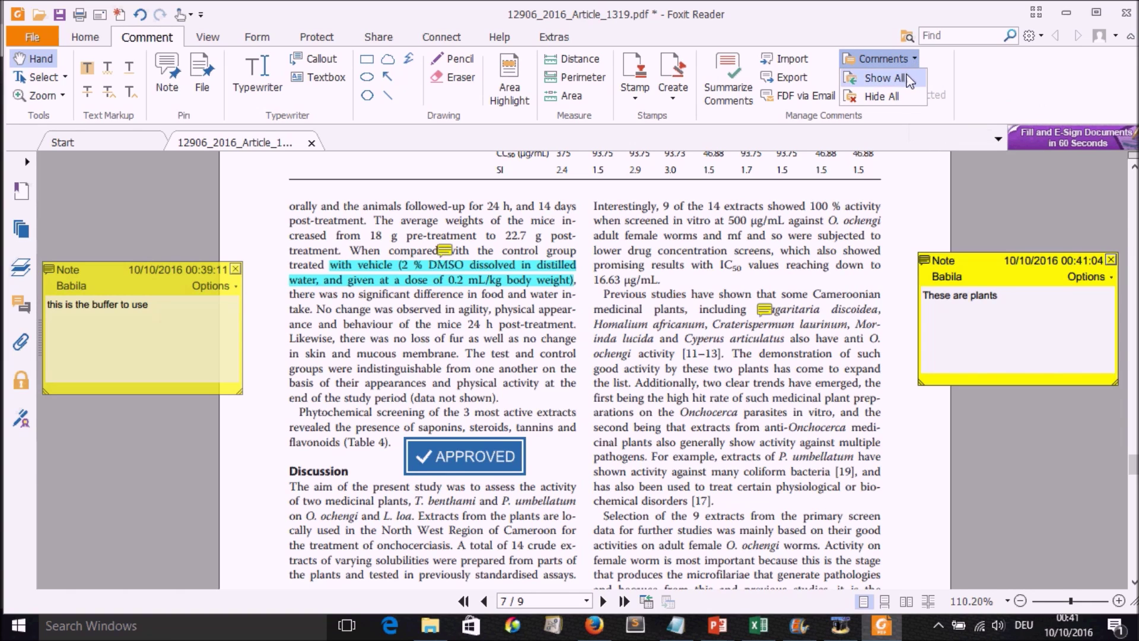
click(887, 96)
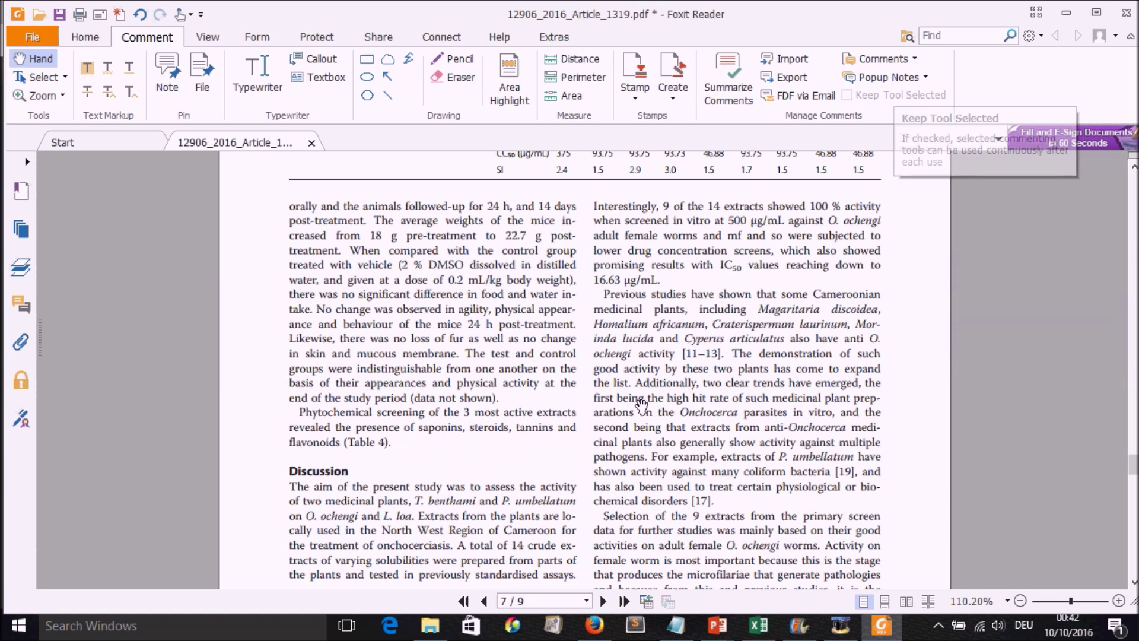
click(915, 59)
click(889, 78)
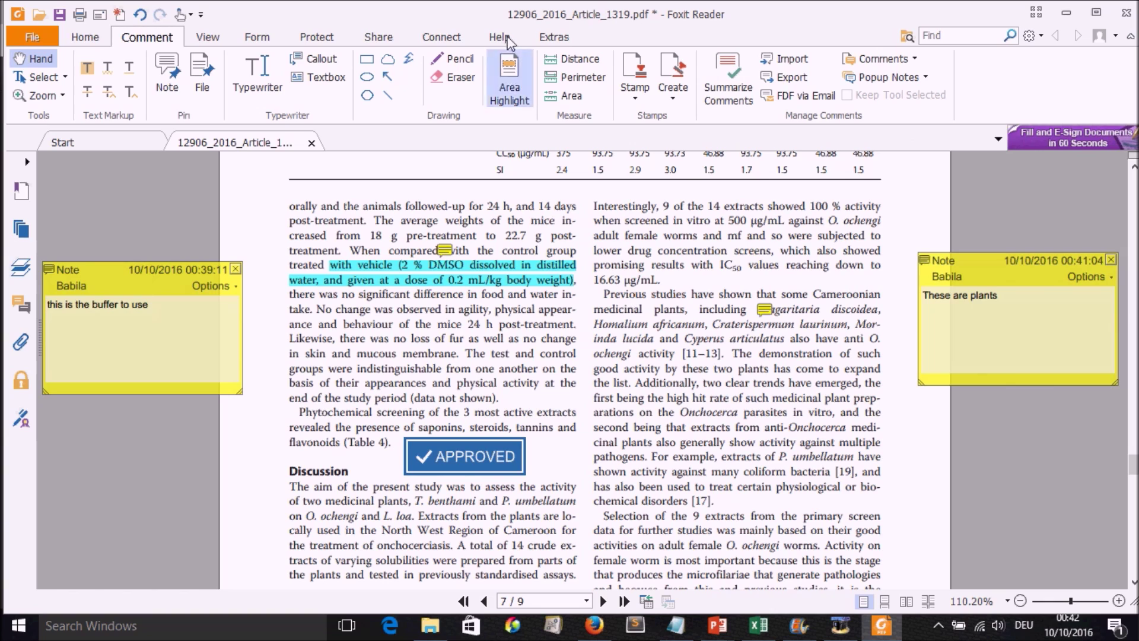
Look through the available view, form, protection, sharing, ConnectedPDF, help and extra commands, and return to the basic tools
click(212, 39)
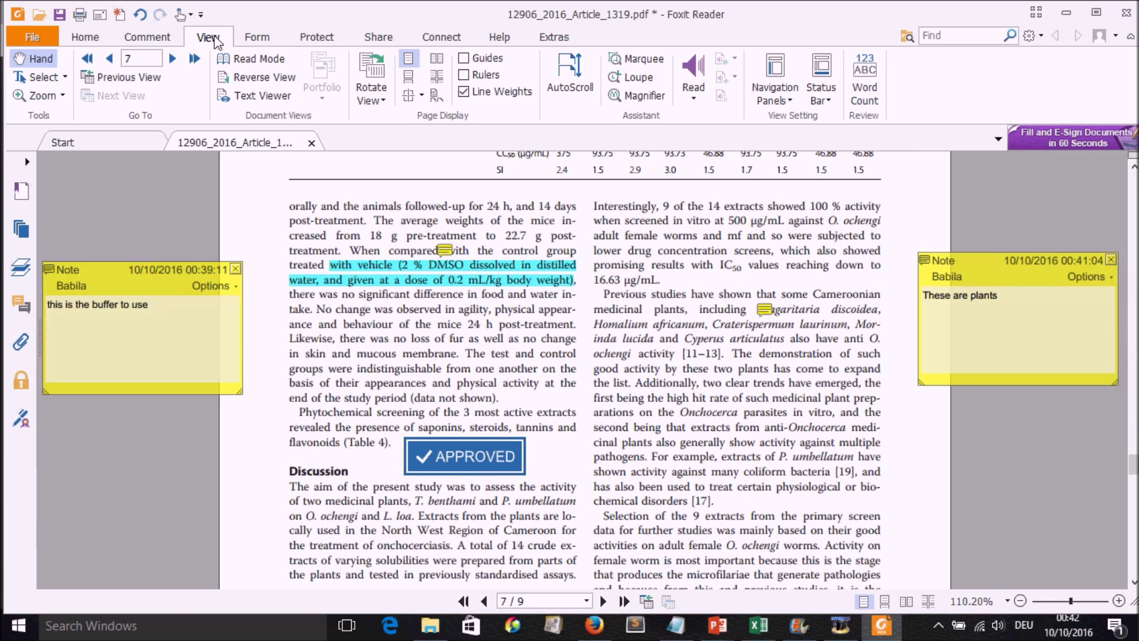
click(257, 38)
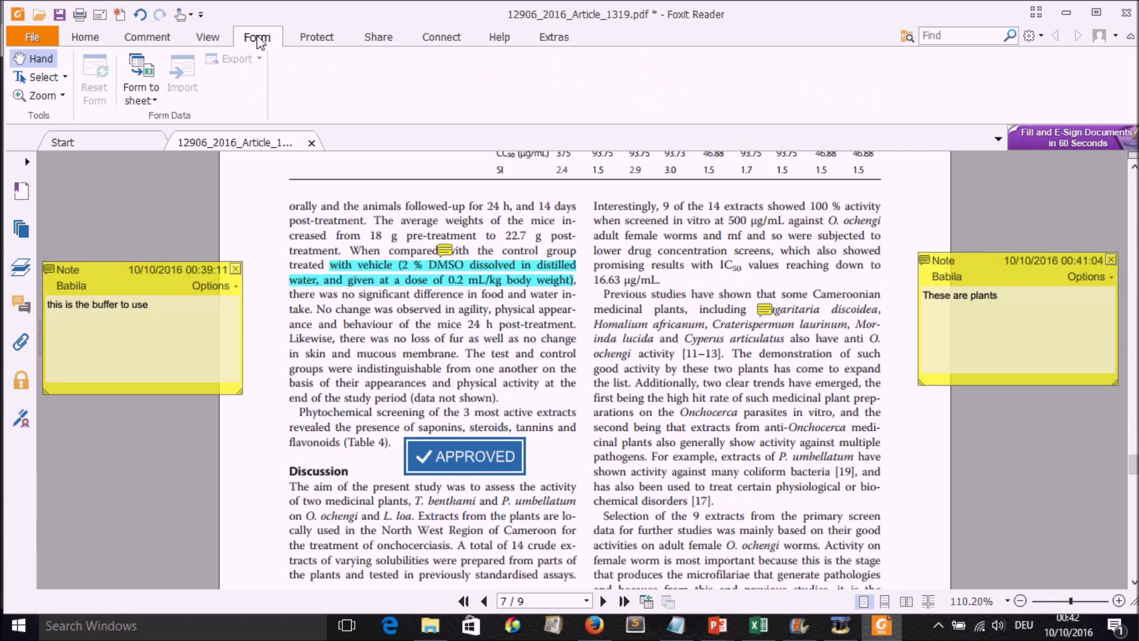
click(323, 43)
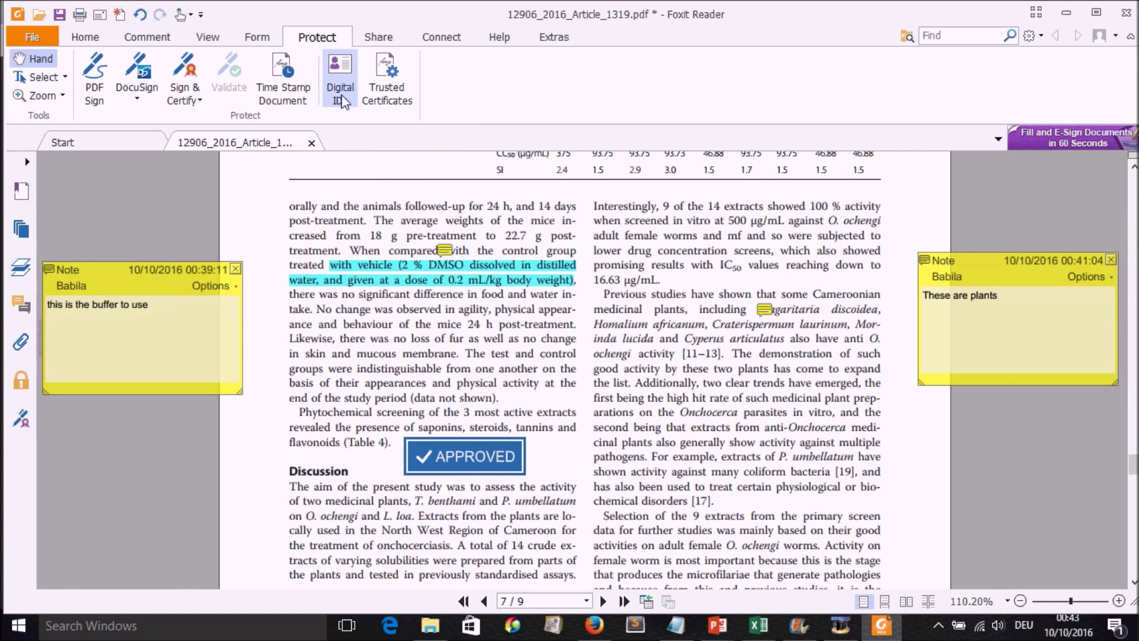
click(383, 43)
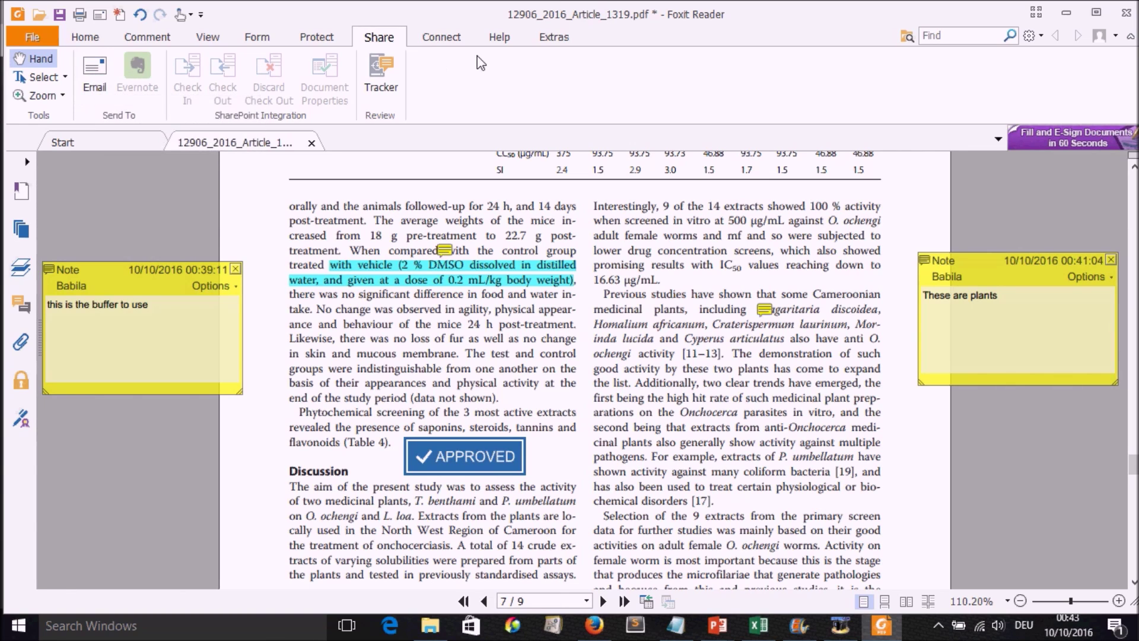
click(445, 41)
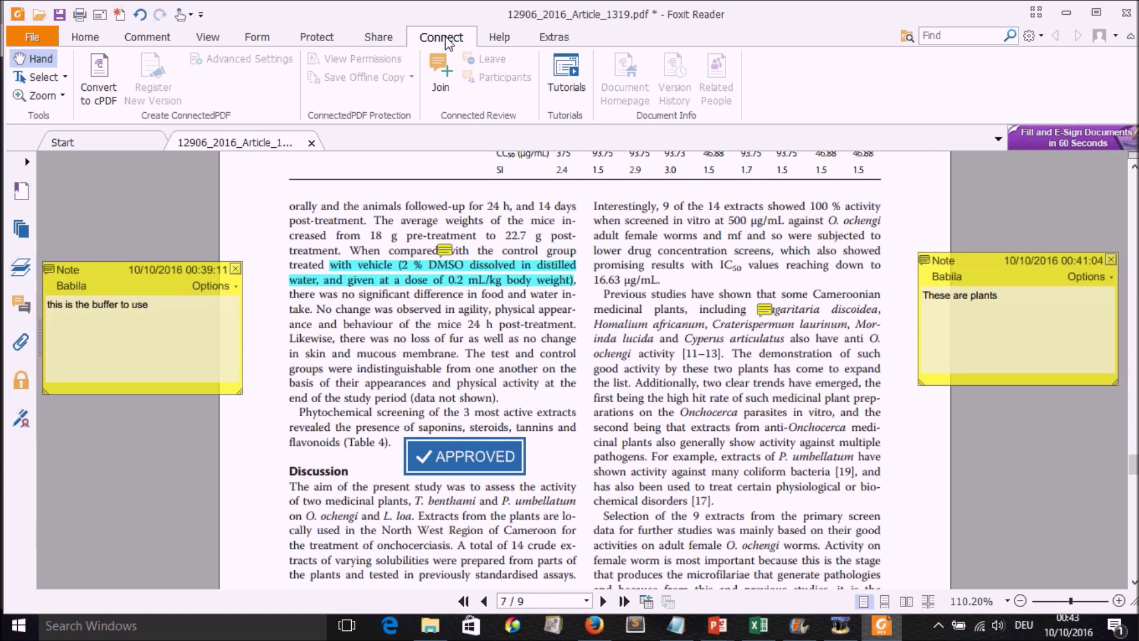
click(501, 41)
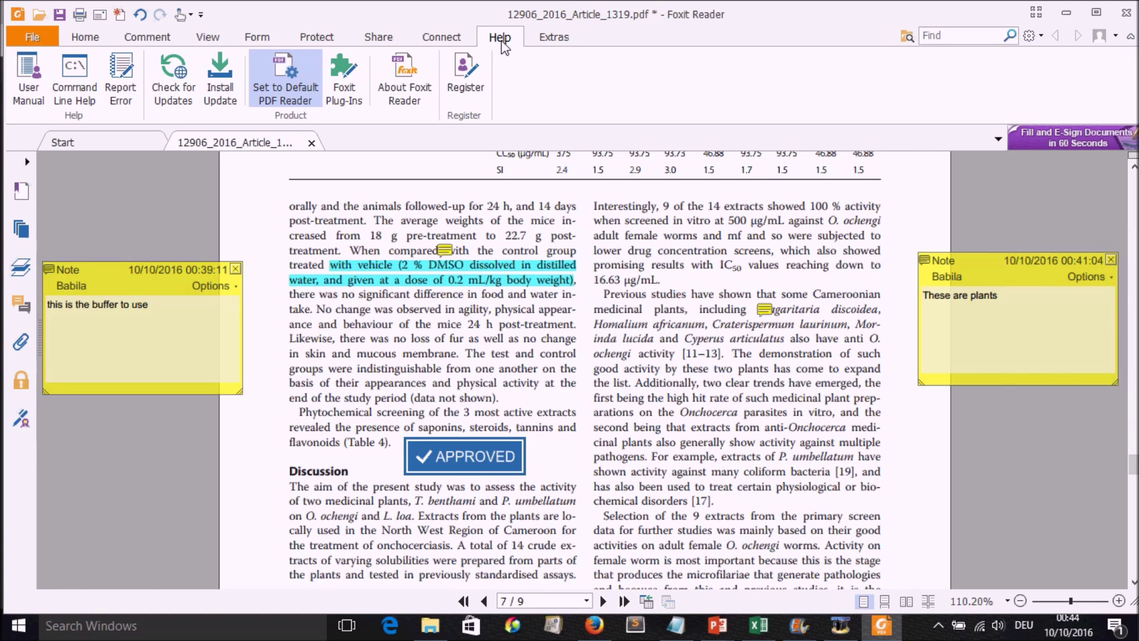
click(554, 42)
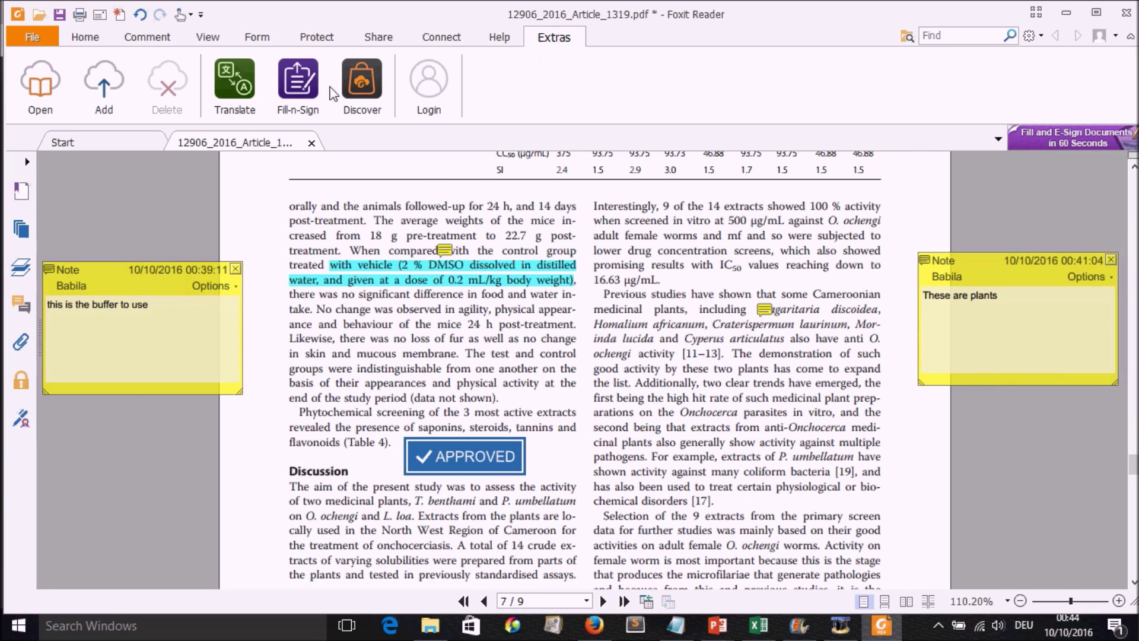
click(144, 39)
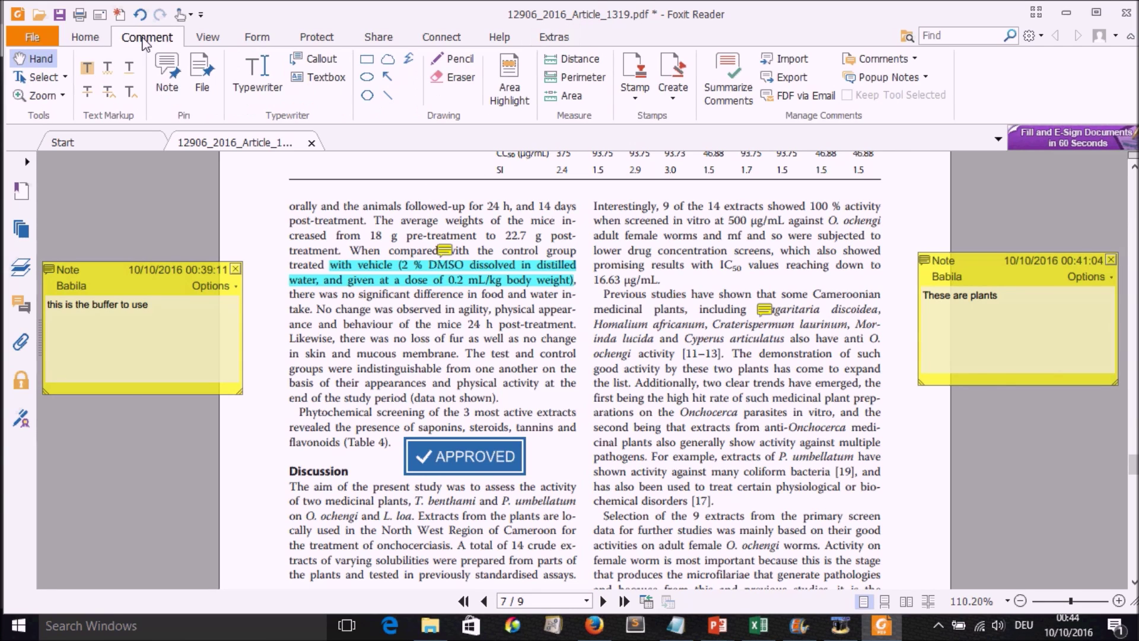
click(83, 39)
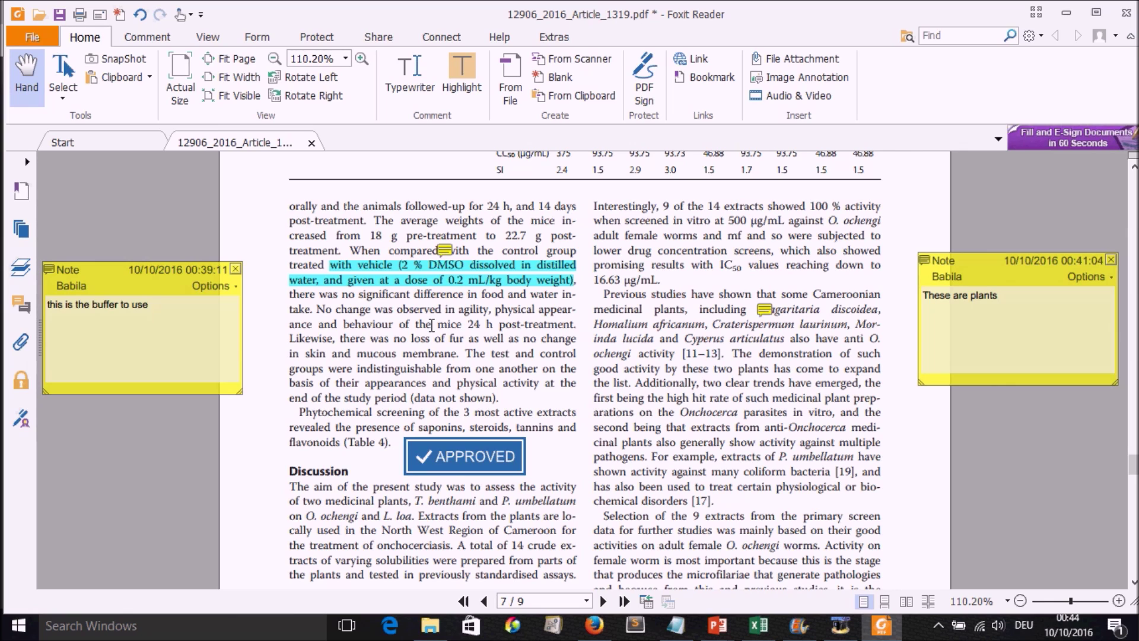
Look over the Fig. 1 dose-effect graphs on page 6 and return to the annotated Discussion text and Table 4 on page 7
scroll(400, 335, up, 2)
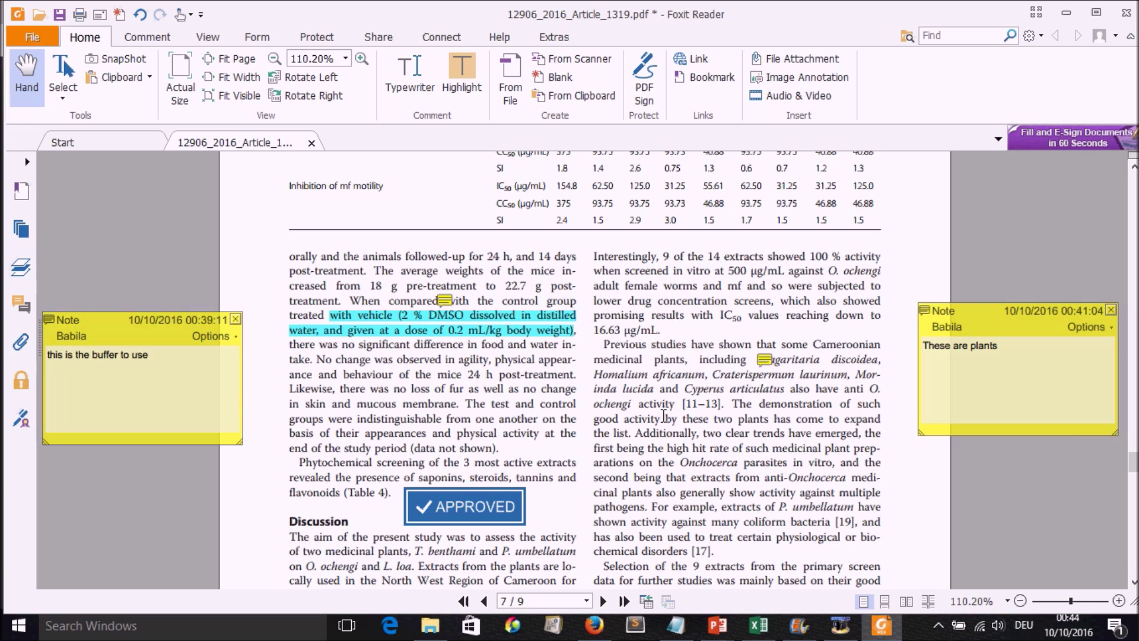
scroll(663, 413, up, 2)
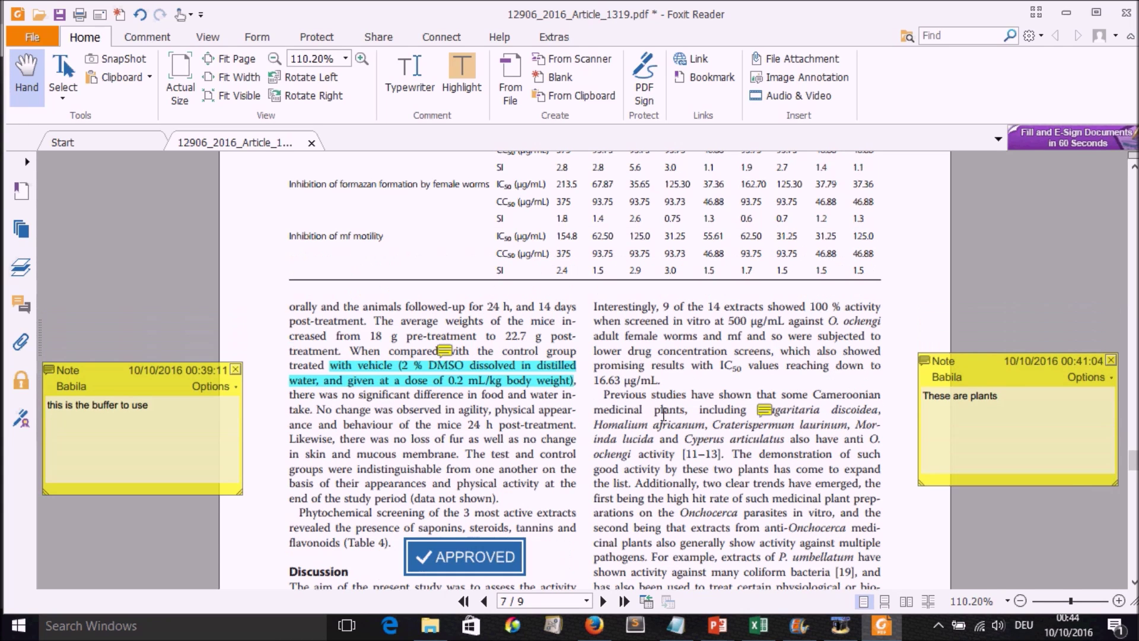
scroll(663, 413, up, 15)
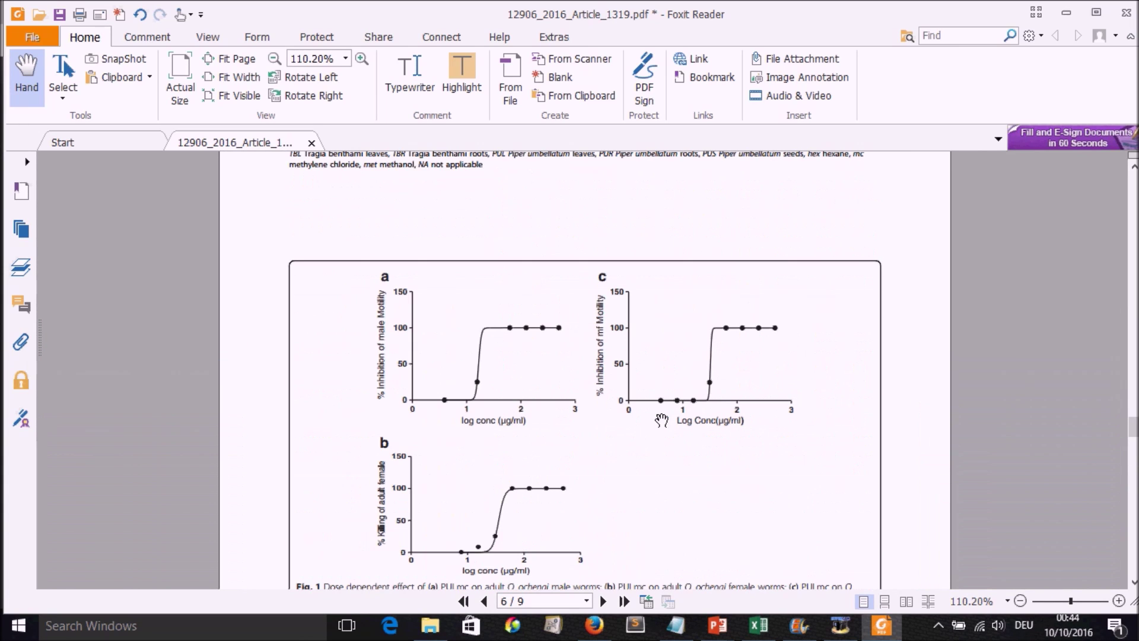
scroll(662, 420, down, 4)
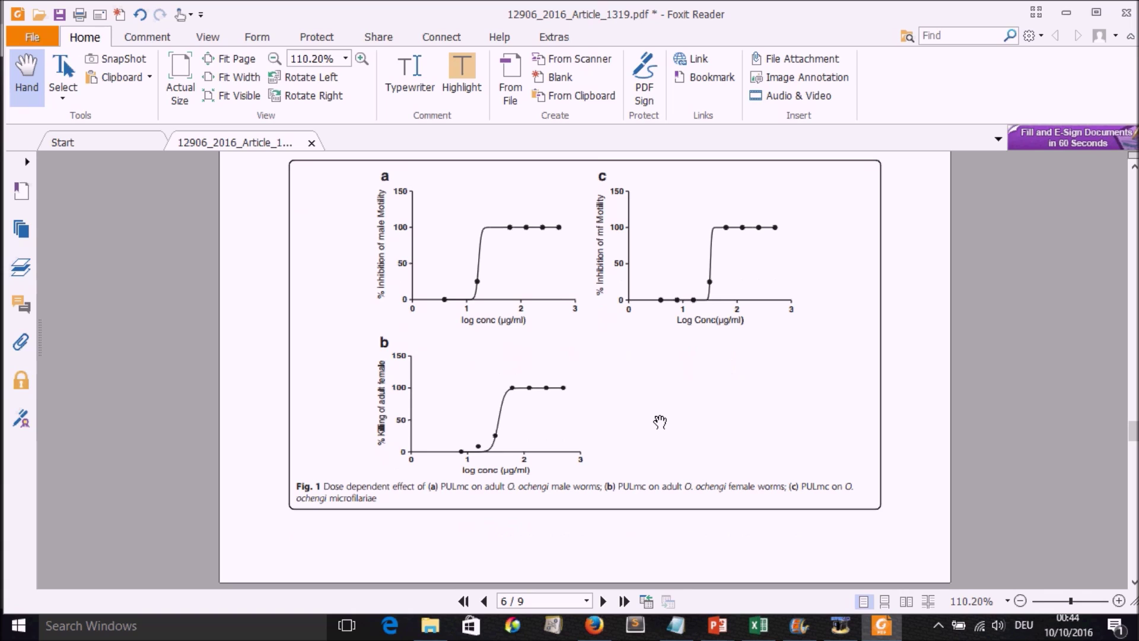
scroll(659, 421, up, 2)
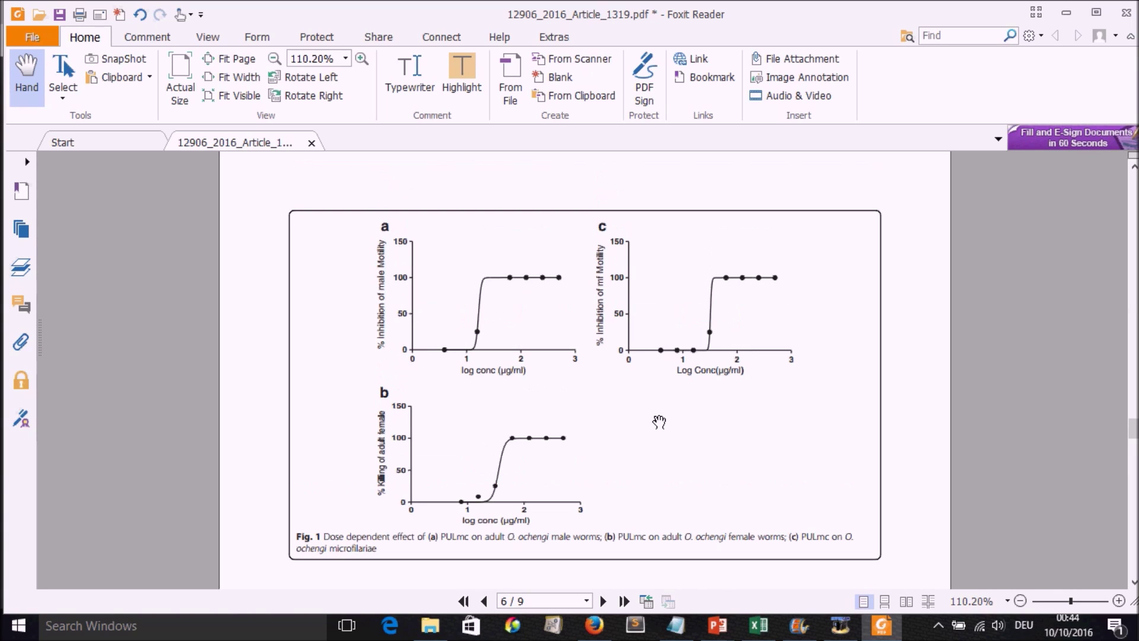
scroll(659, 421, down, 2)
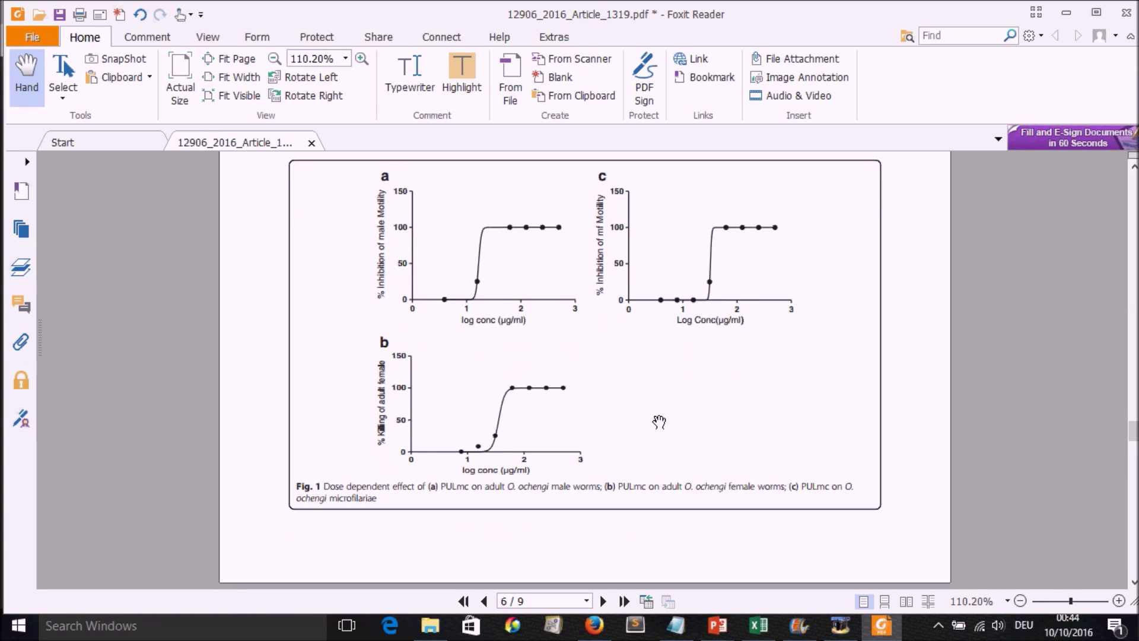
scroll(658, 421, down, 15)
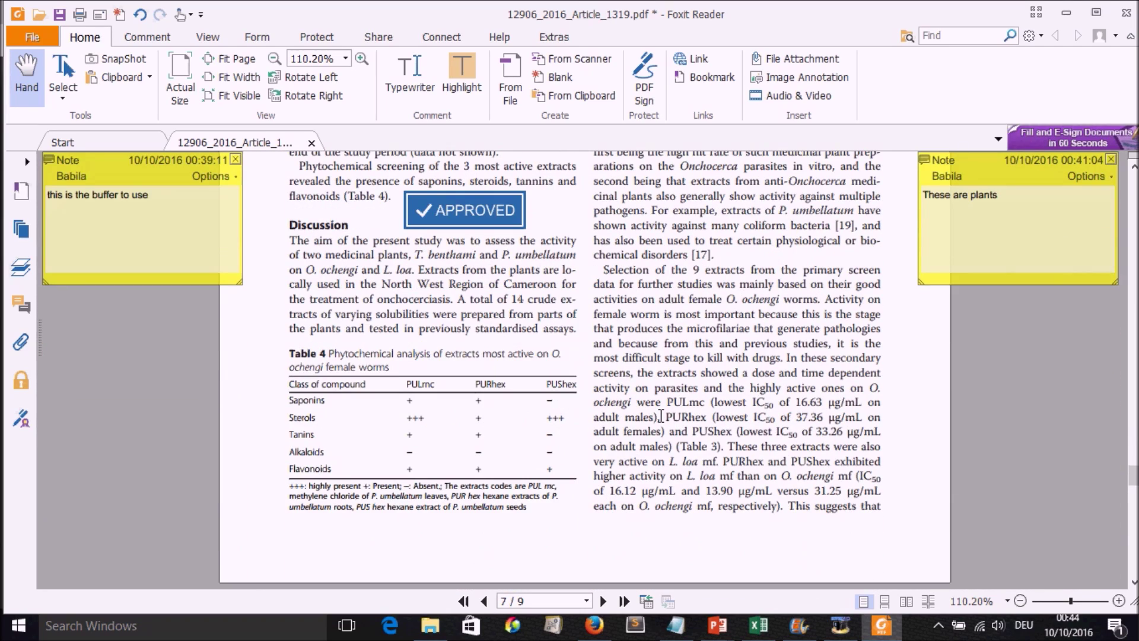
scroll(661, 416, up, 4)
scroll(661, 415, up, 2)
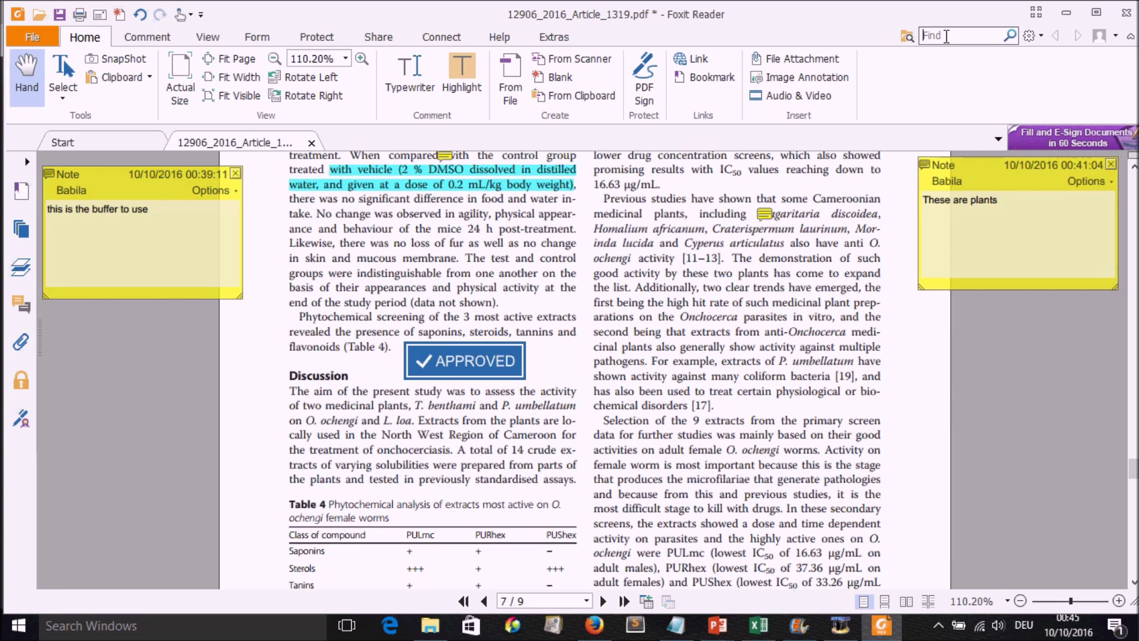
Search the article for the word "west" and look over the surrounding Discussion text and annotations
text(west)
key(Return)
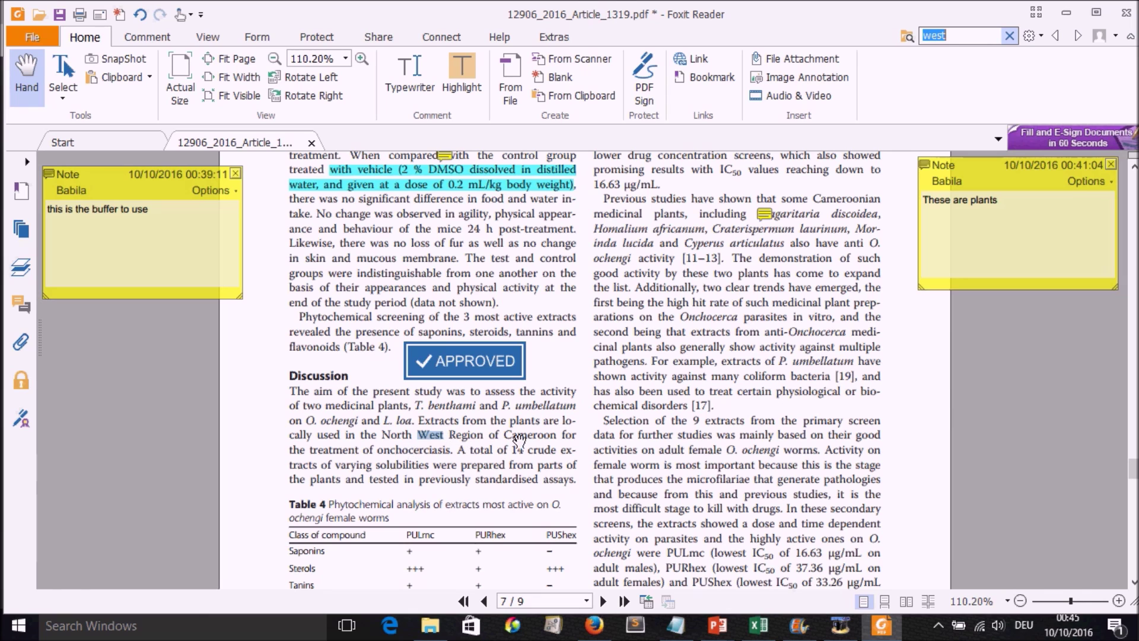
scroll(570, 445, down, 3)
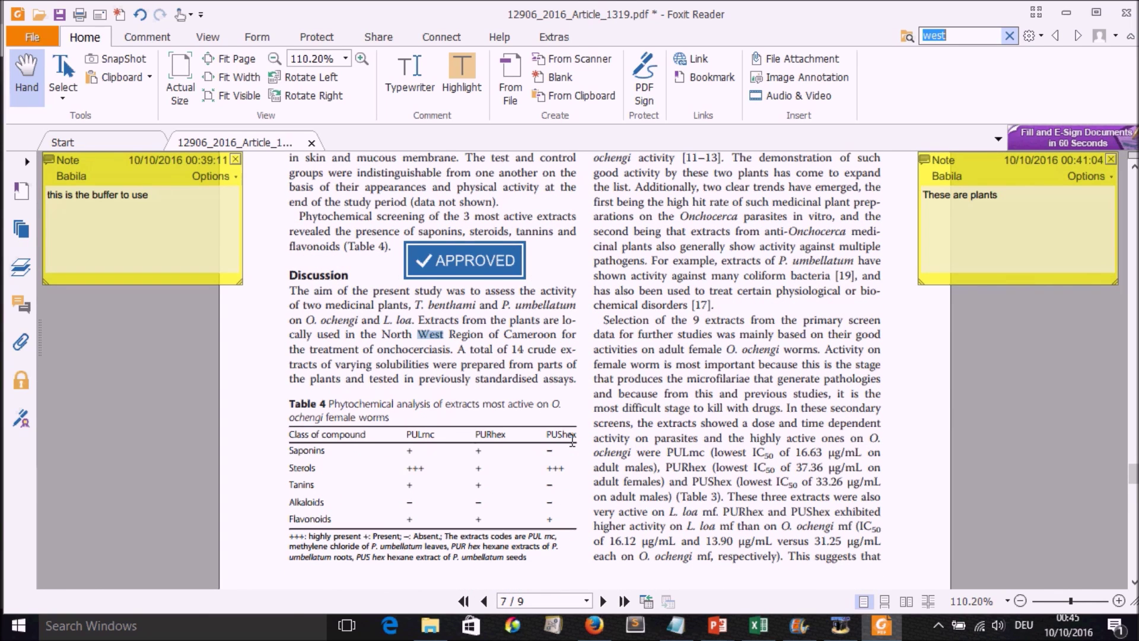
scroll(571, 440, up, 3)
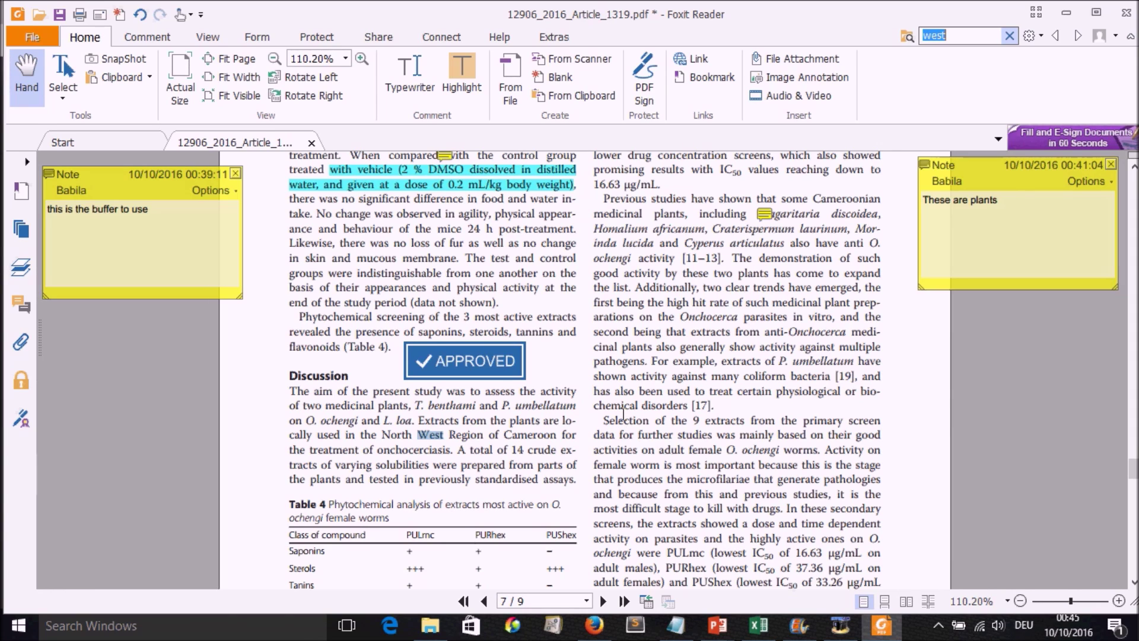
scroll(623, 411, down, 4)
scroll(622, 415, up, 3)
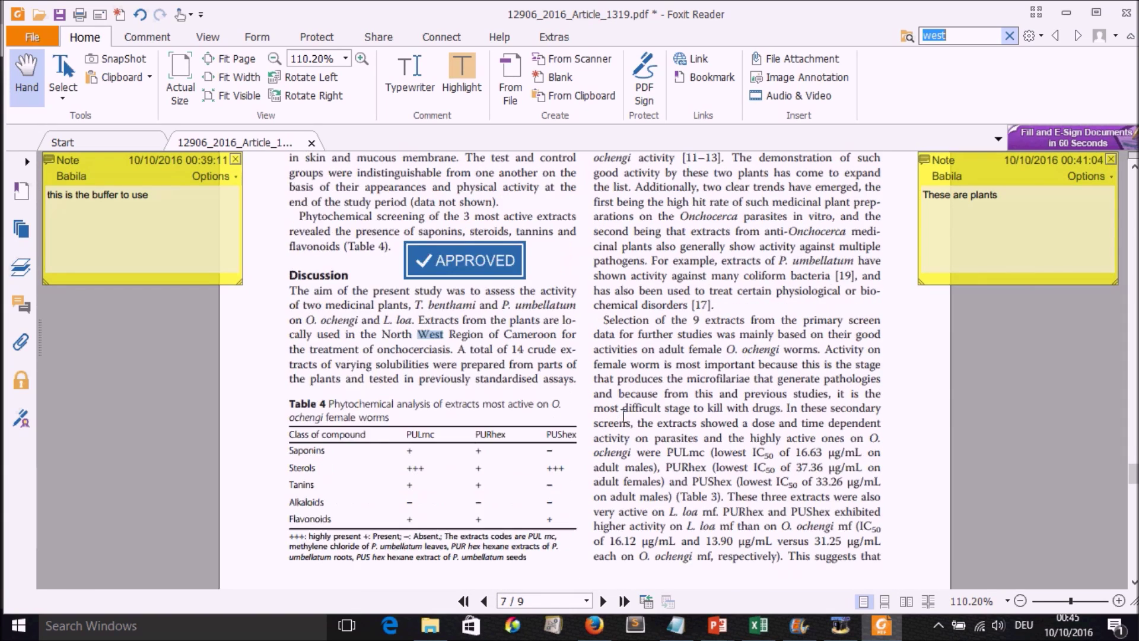
scroll(623, 415, up, 2)
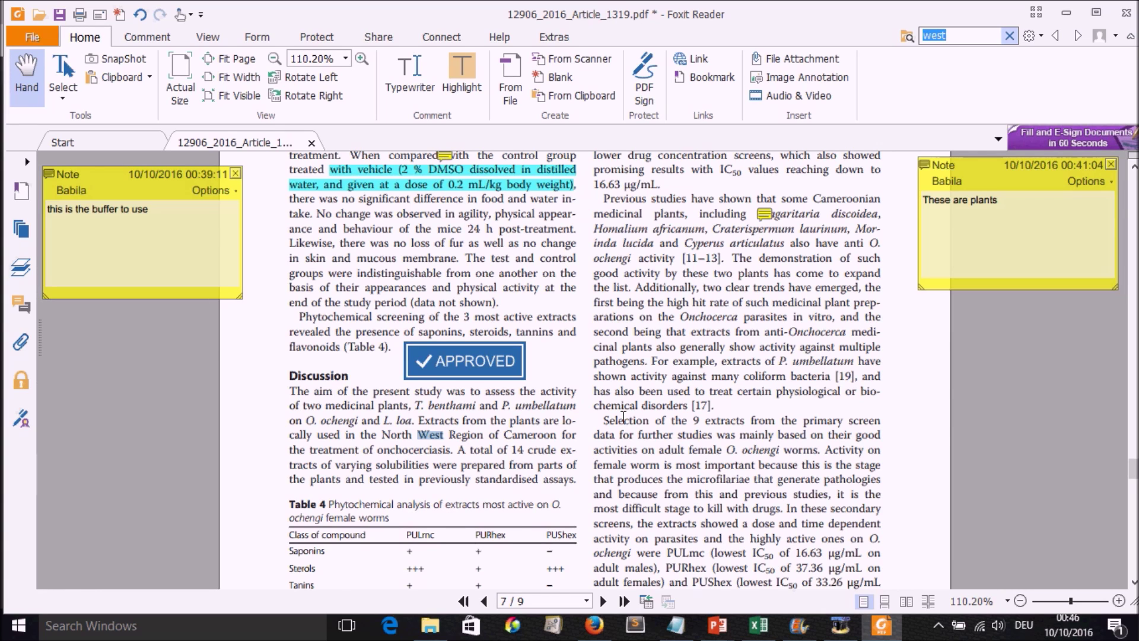
scroll(622, 415, up, 1)
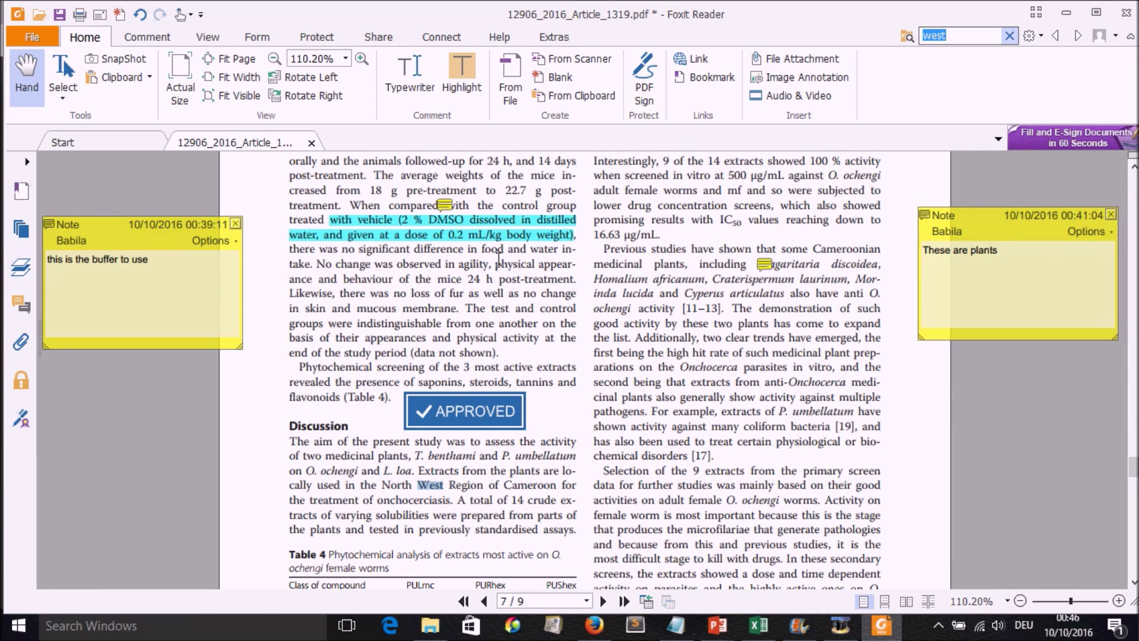